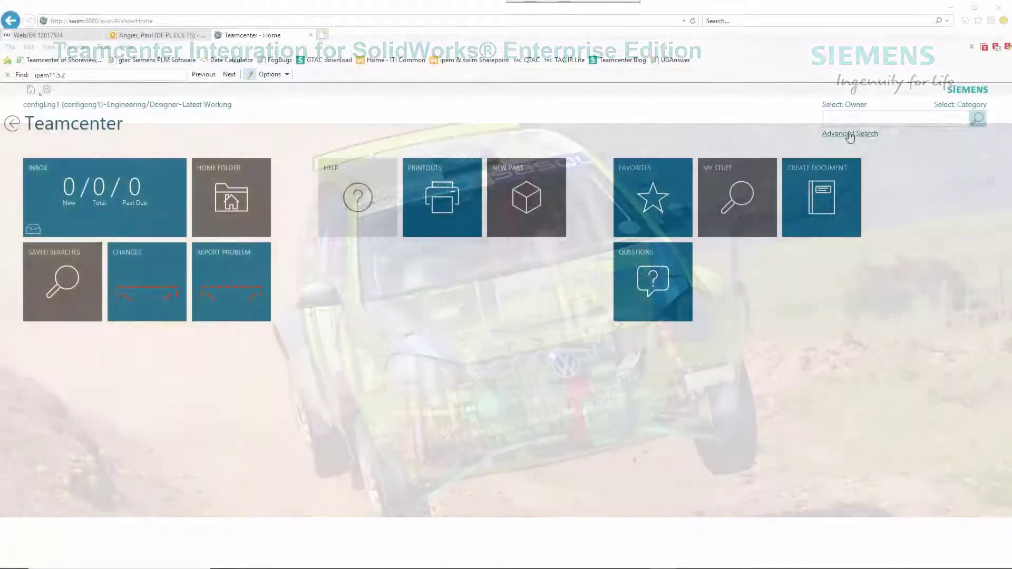
Run a global Teamcenter search for sw_conveyor.
{"action": "type", "text": "sw_convey"}
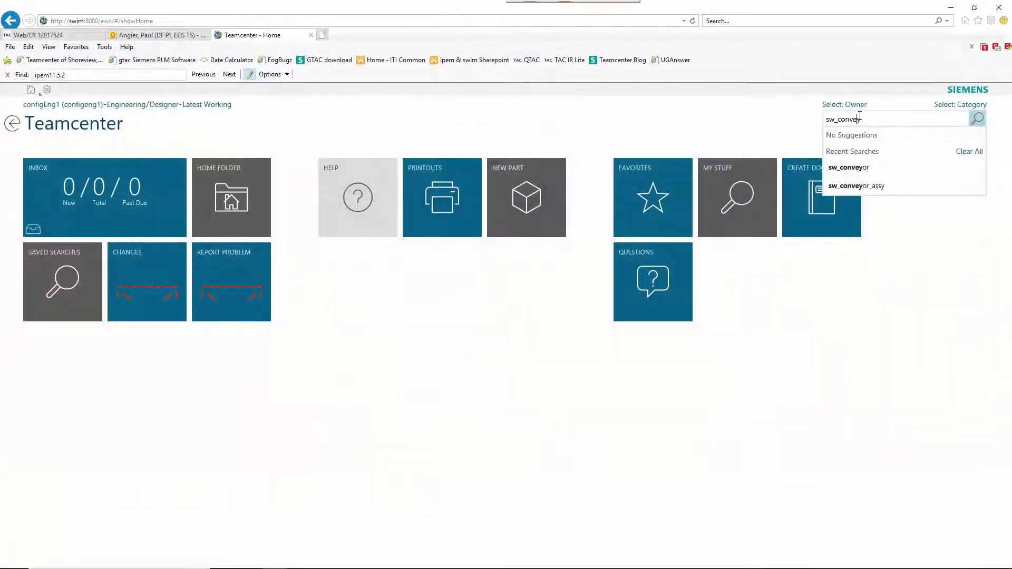
{"action": "type", "text": "or"}
{"action": "key", "text": "Return"}
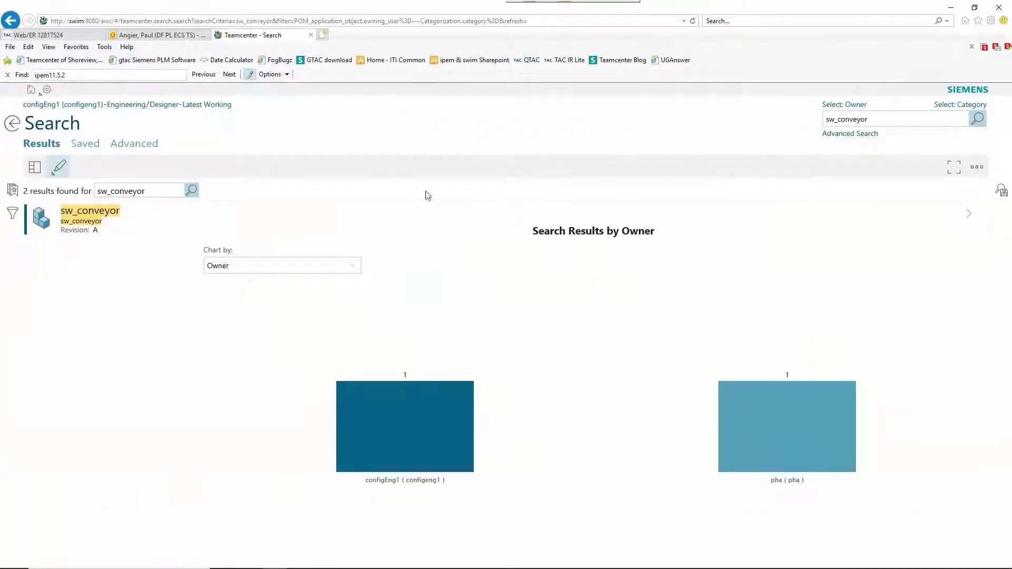
Open the sw_conveyor A;1 revision and add the existing SW_tilt_table item as a child.
{"action": "left_click", "coordinate": [168, 219]}
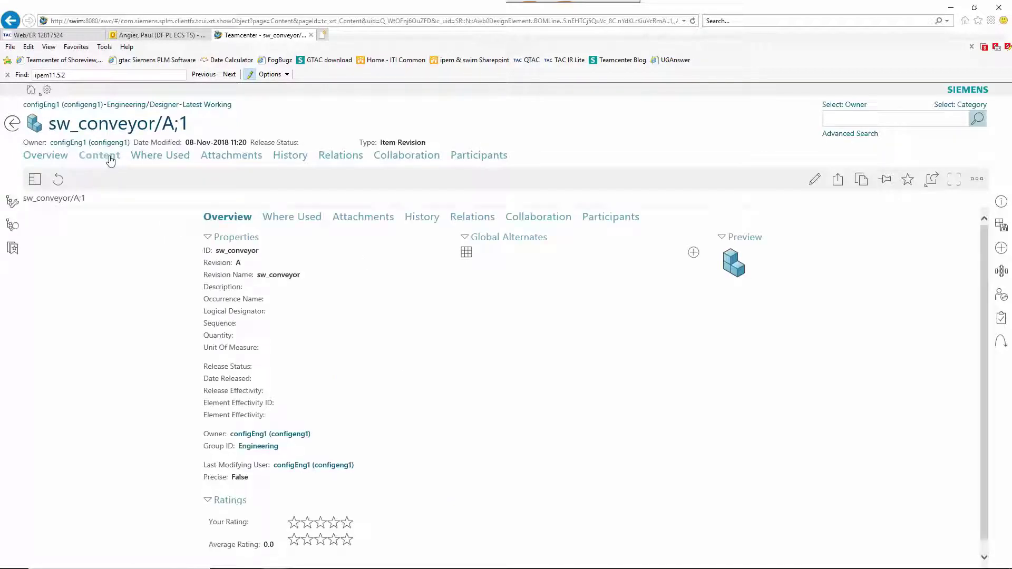
{"action": "left_click", "coordinate": [999, 249]}
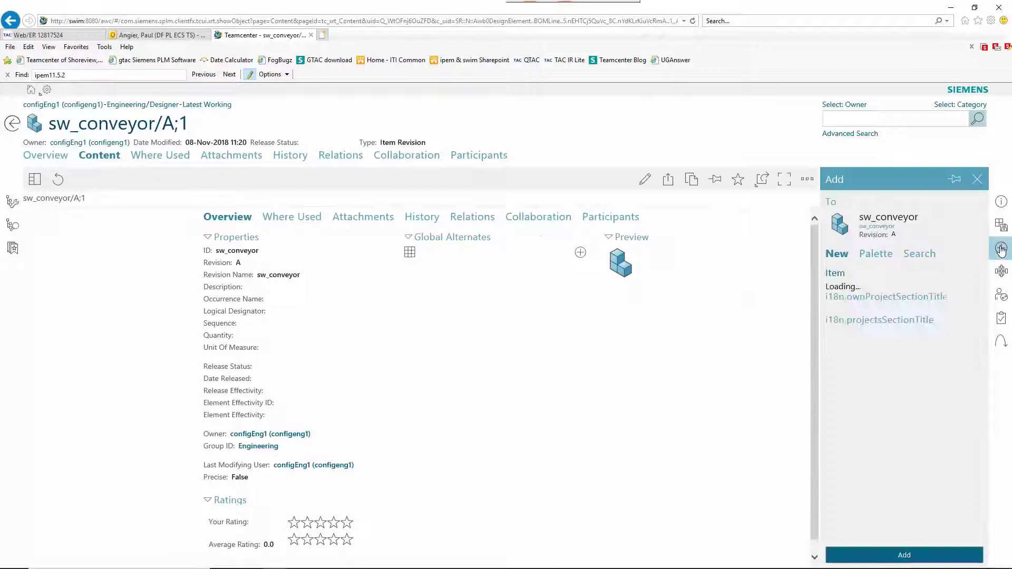
{"action": "left_click", "coordinate": [918, 254]}
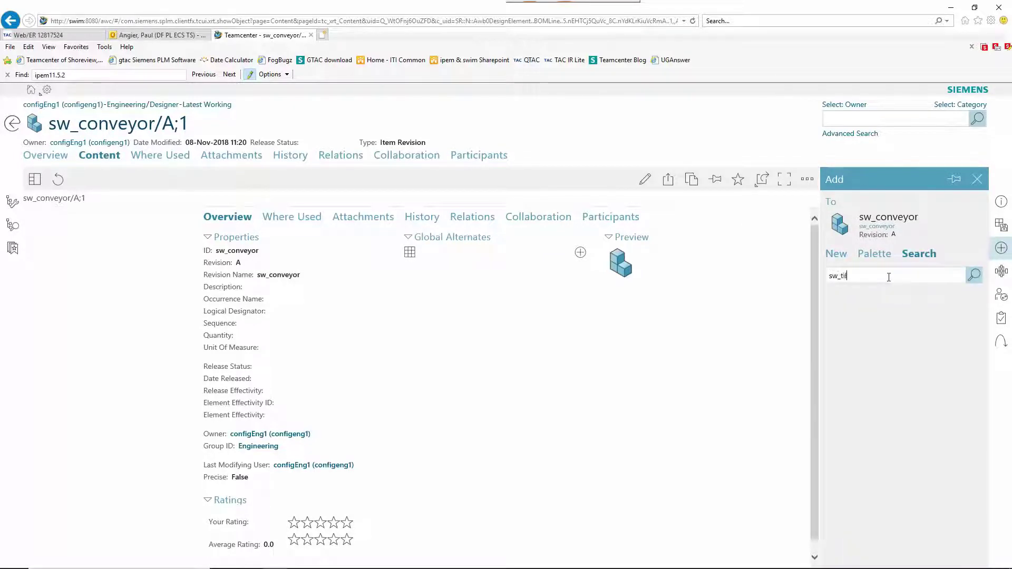
{"action": "type", "text": "sw_tilt_table"}
{"action": "key", "text": "Return"}
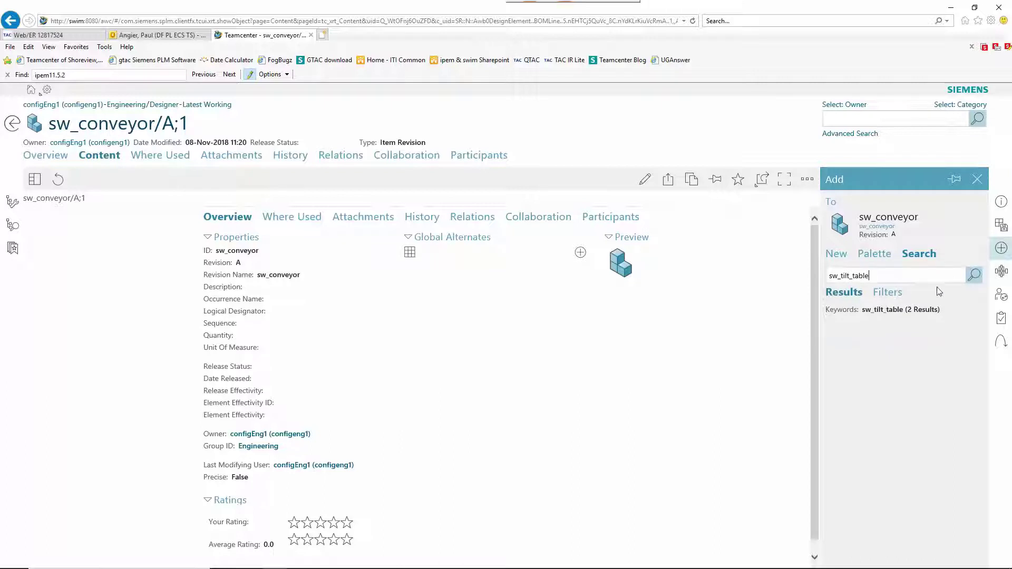
{"action": "left_click", "coordinate": [919, 534]}
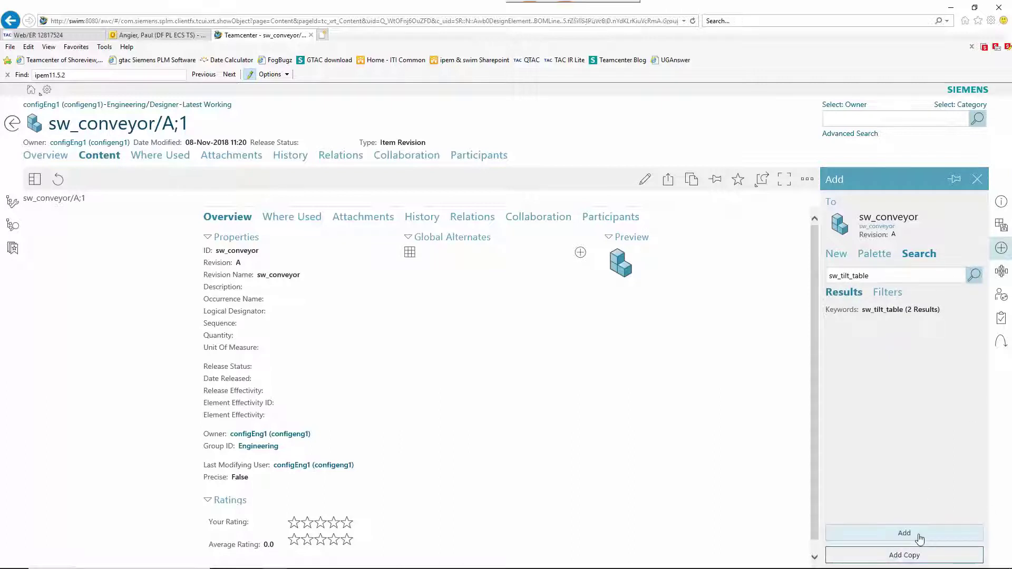
Add the existing creo_install item under sw_conveyor.
{"action": "left_click", "coordinate": [68, 198]}
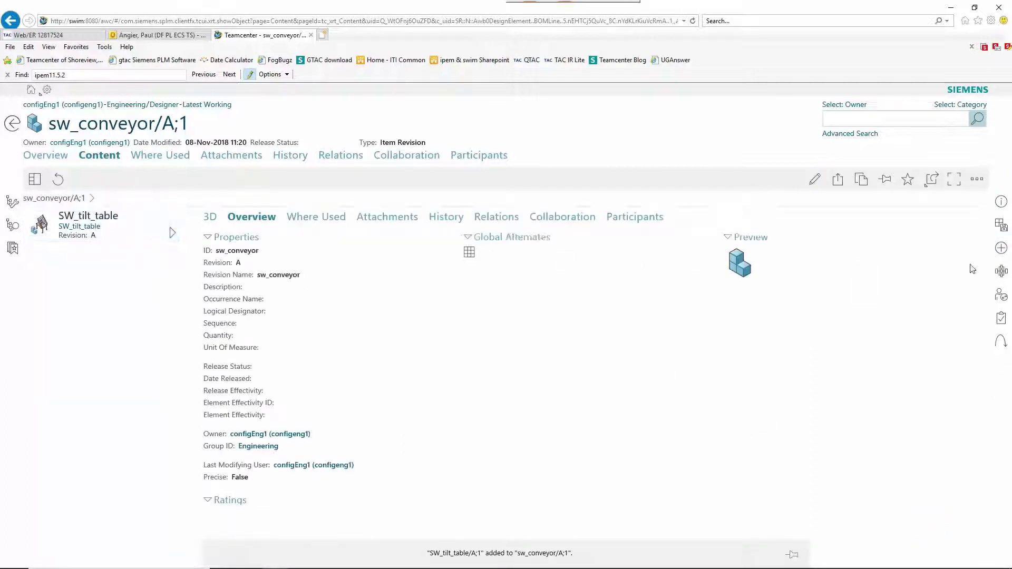
{"action": "left_click", "coordinate": [1003, 253]}
{"action": "left_click", "coordinate": [917, 254]}
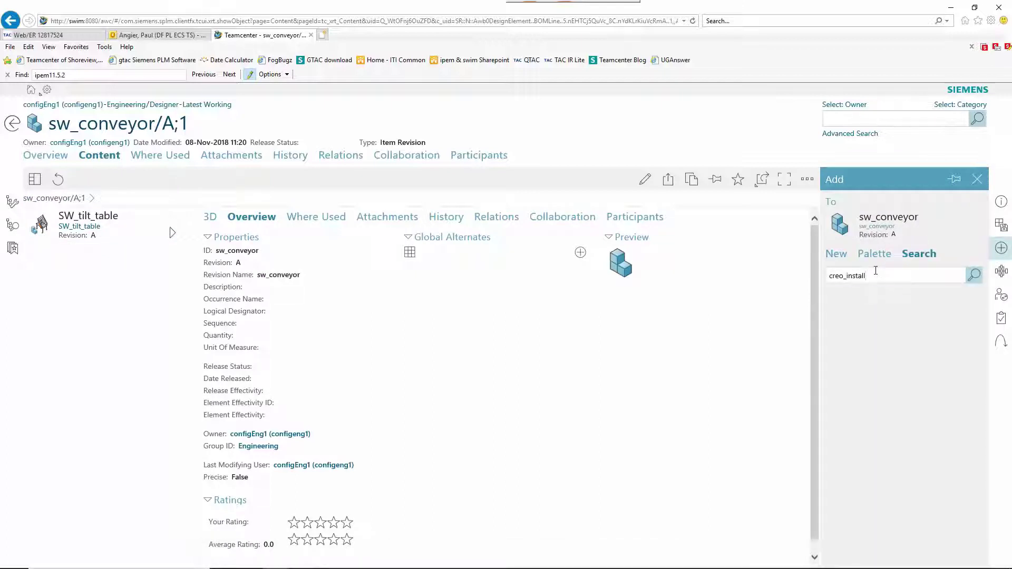
{"action": "type", "text": "creo_install"}
{"action": "key", "text": "Return"}
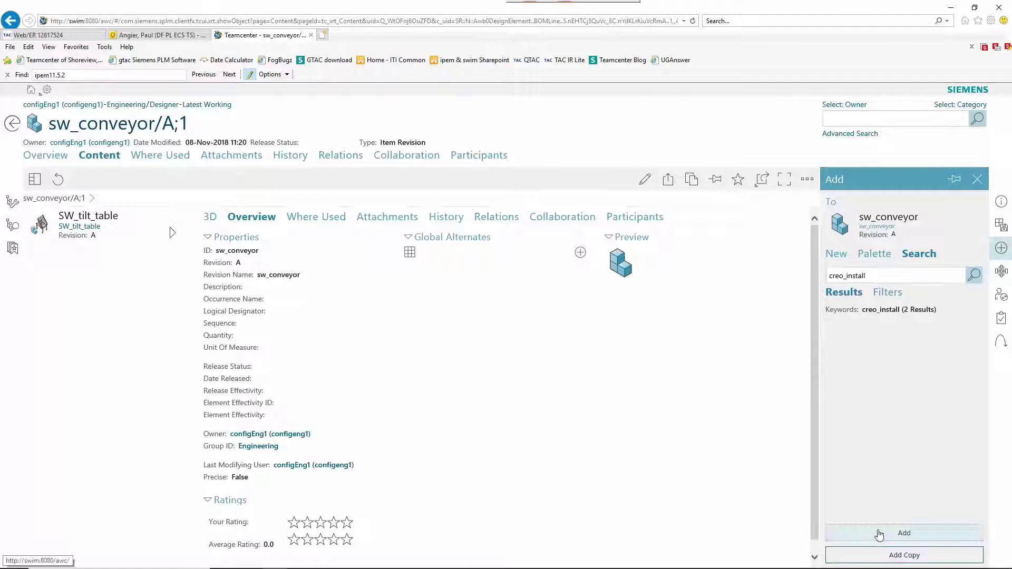
{"action": "left_click", "coordinate": [890, 533]}
Add se_install under sw_conveyor and rotate the assembled conveyor in the 3D view.
{"action": "left_click", "coordinate": [54, 197]}
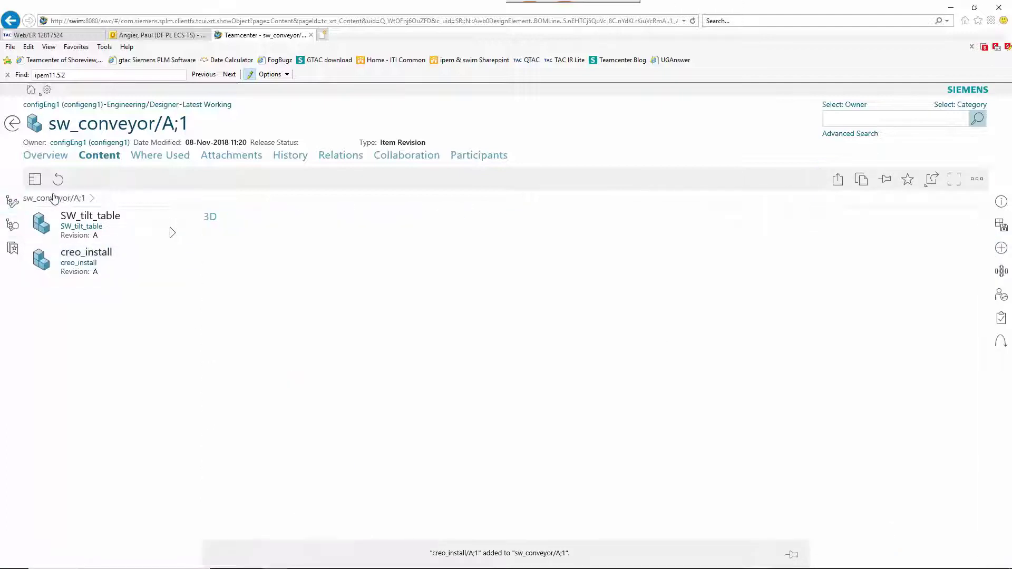
{"action": "left_click", "coordinate": [1002, 251]}
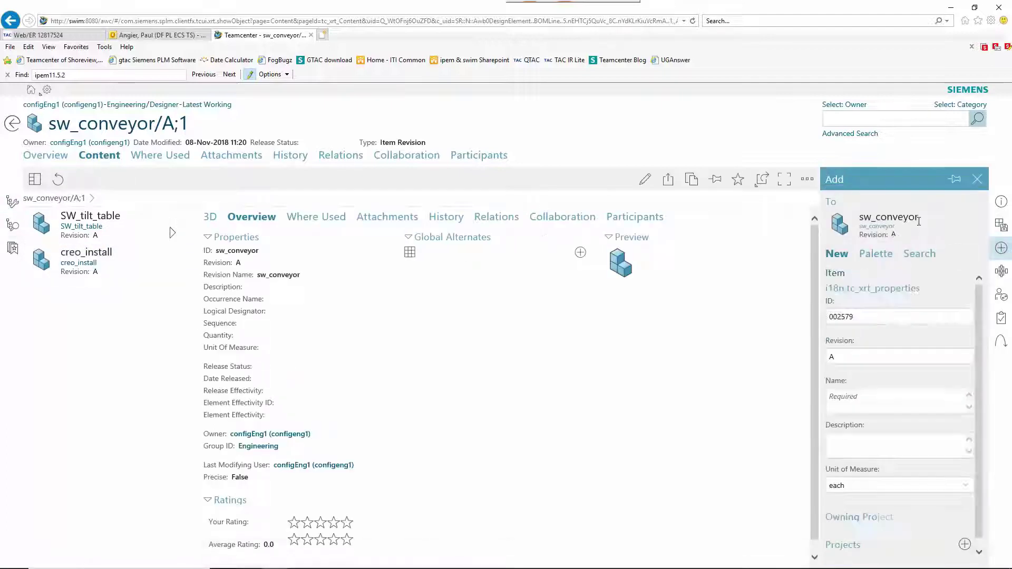
{"action": "left_click", "coordinate": [917, 254]}
{"action": "type", "text": "se_inst"}
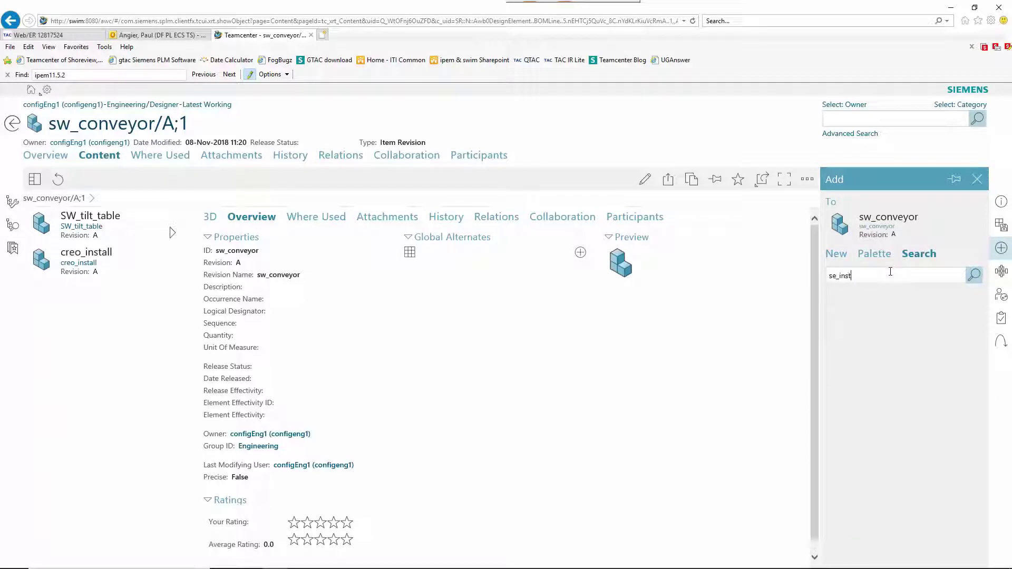
{"action": "type", "text": "all"}
{"action": "key", "text": "Return"}
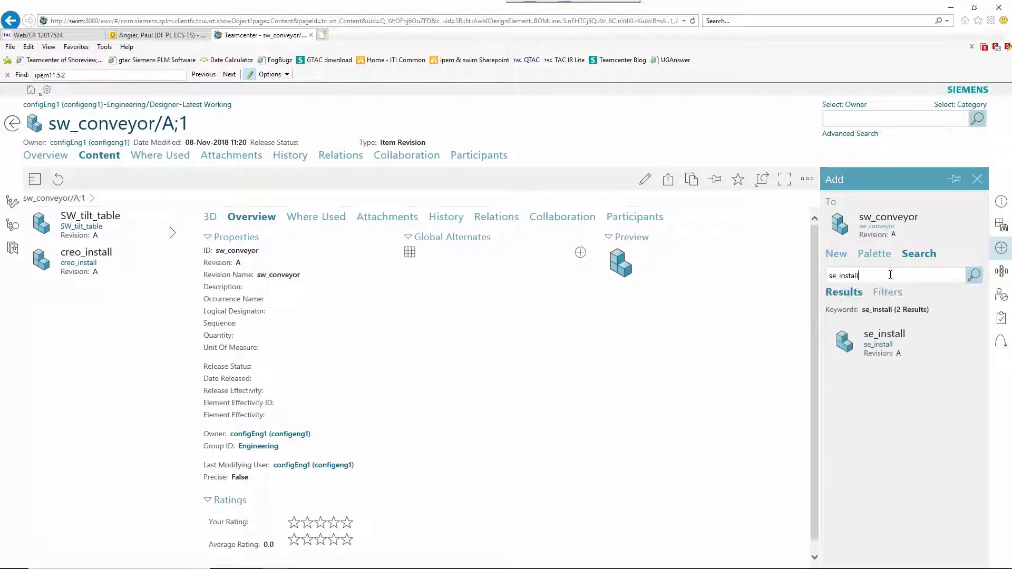
{"action": "left_click", "coordinate": [867, 534]}
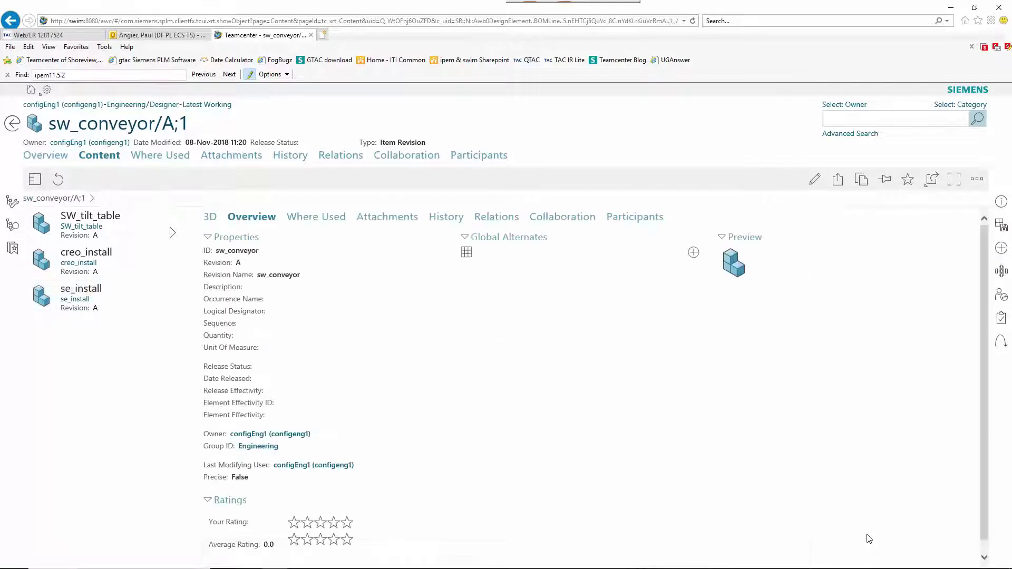
{"action": "left_click", "coordinate": [210, 217]}
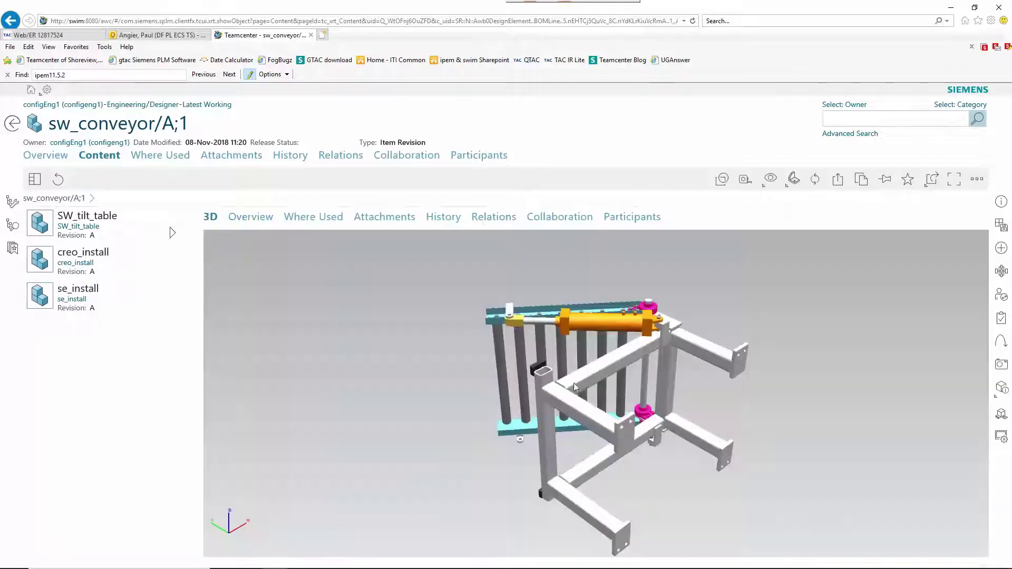
{"action": "left_click_drag", "start_coordinate": [573, 384], "coordinate": [721, 433]}
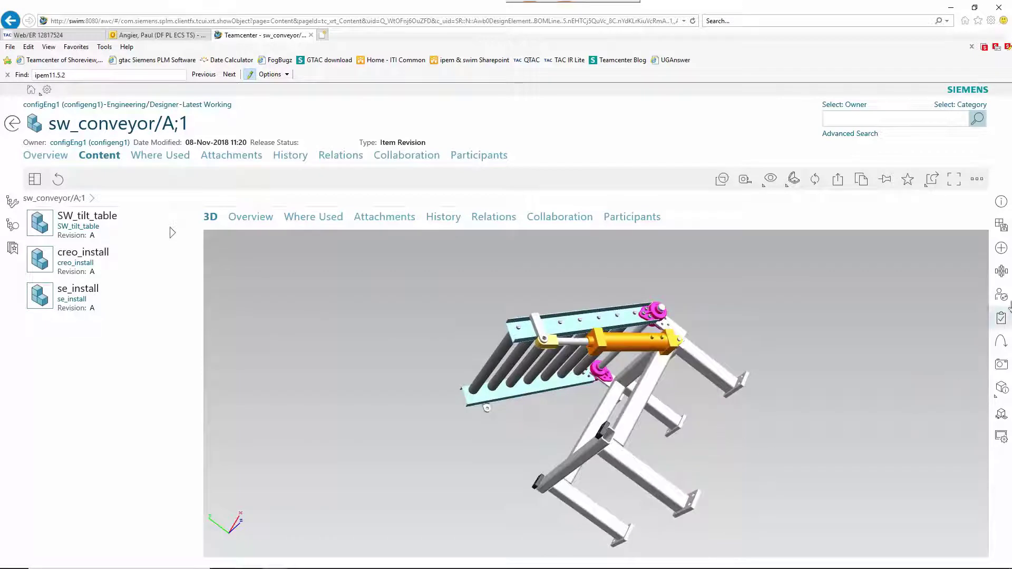
Submit sw_conveyor to SolidWorks MultiCAD Design, described 'Fill in Creo and SolidEdge installation assemblies, in SolidW...'.
{"action": "left_click", "coordinate": [1000, 271]}
{"action": "left_click", "coordinate": [974, 223]}
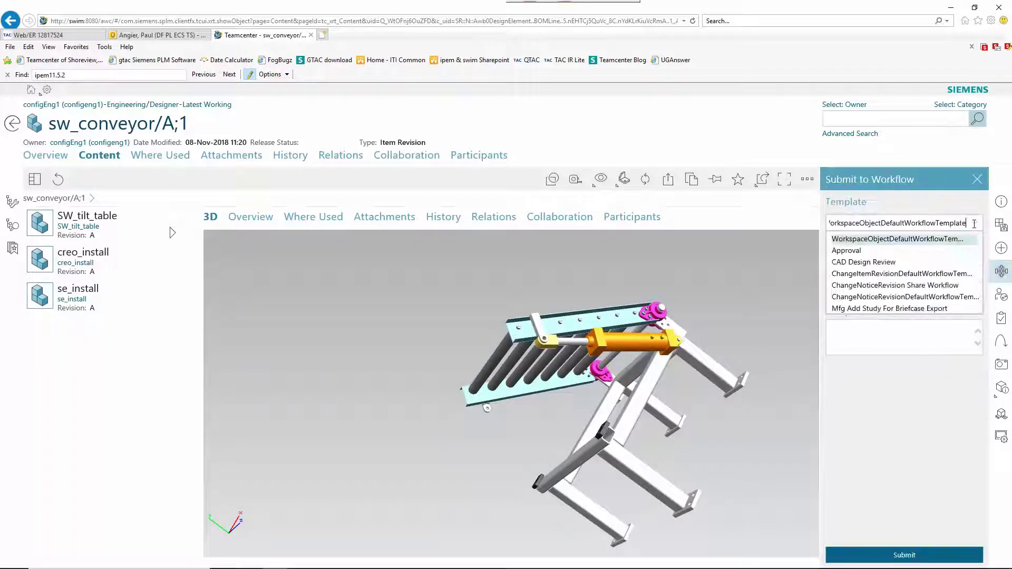
{"action": "scroll", "coordinate": [943, 268], "scroll_direction": "down", "scroll_amount": 3}
{"action": "scroll", "coordinate": [944, 268], "scroll_direction": "down", "scroll_amount": 2}
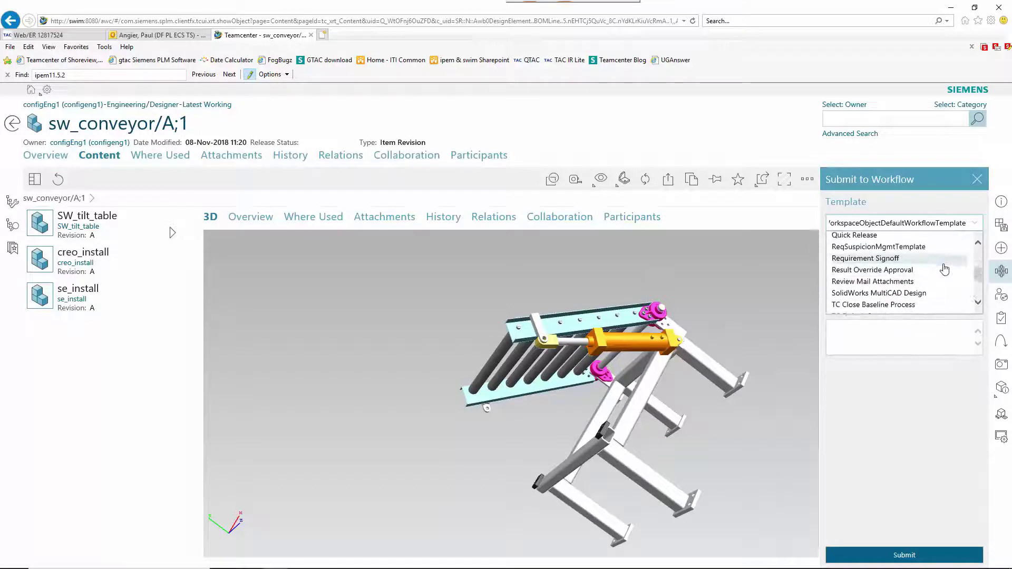
{"action": "left_click", "coordinate": [923, 294]}
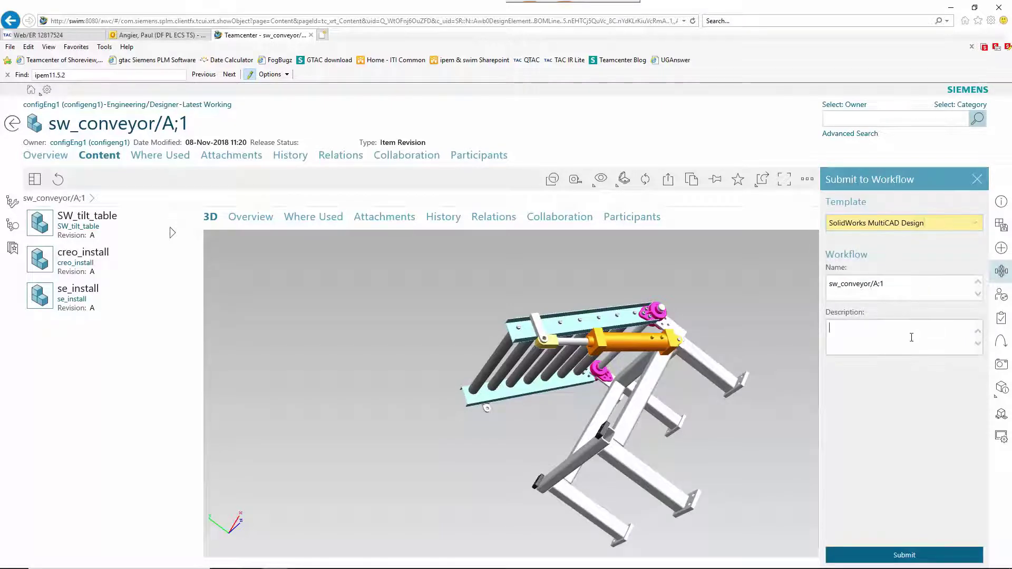
{"action": "type", "text": "Fill in Creo and SolidE"}
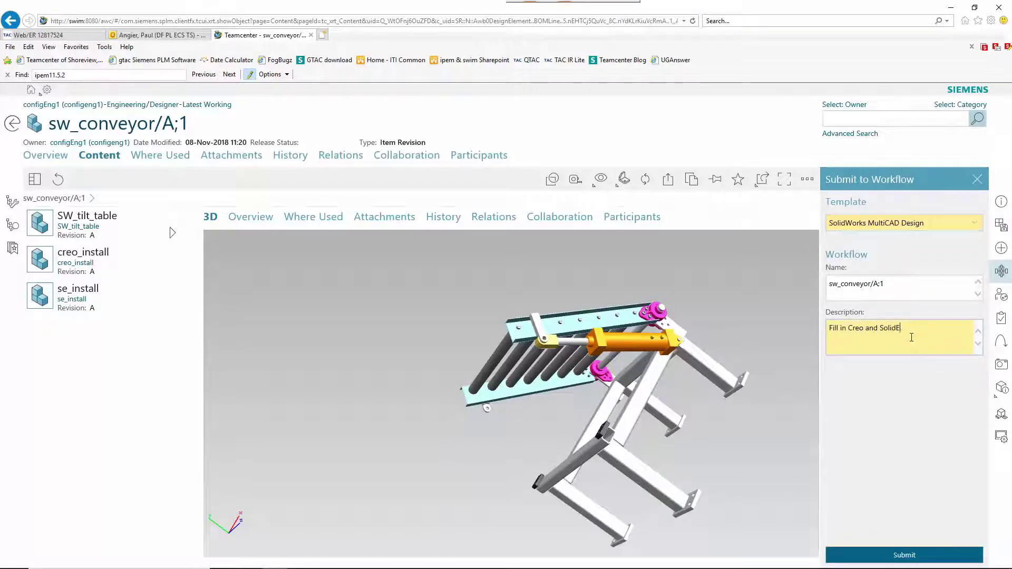
{"action": "type", "text": "dge installation assemblies, in "}
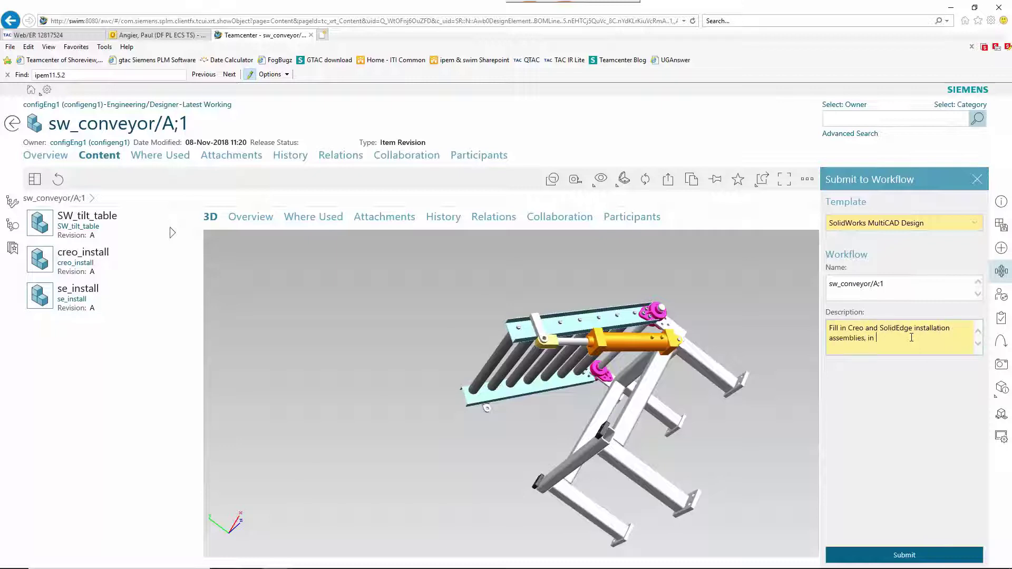
{"action": "type", "text": "SolidWorks"}
{"action": "left_click", "coordinate": [903, 556]}
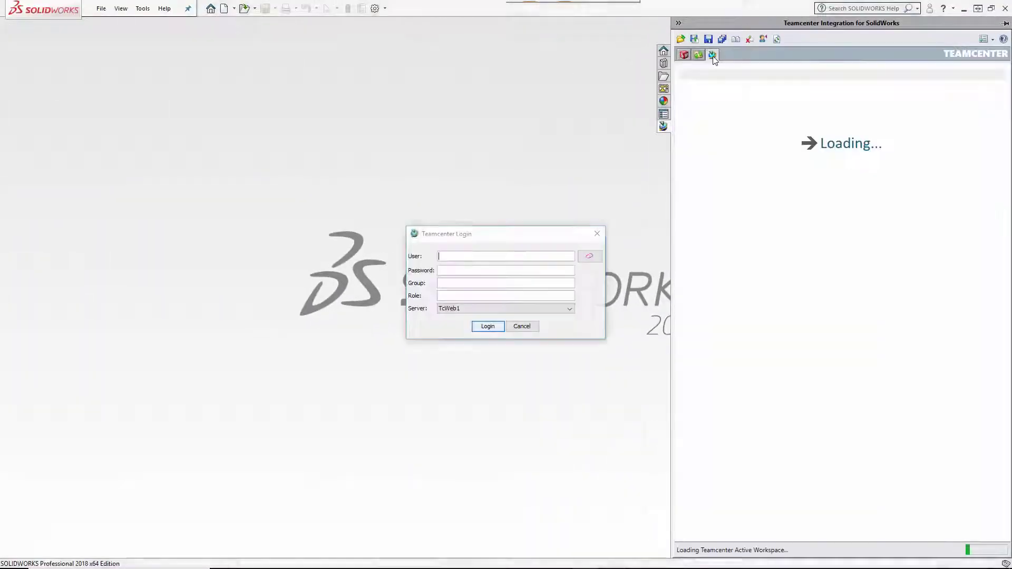
Log in to Teamcenter from SOLIDWORKS with the designer's user name and password.
{"action": "type", "text": "swdes"}
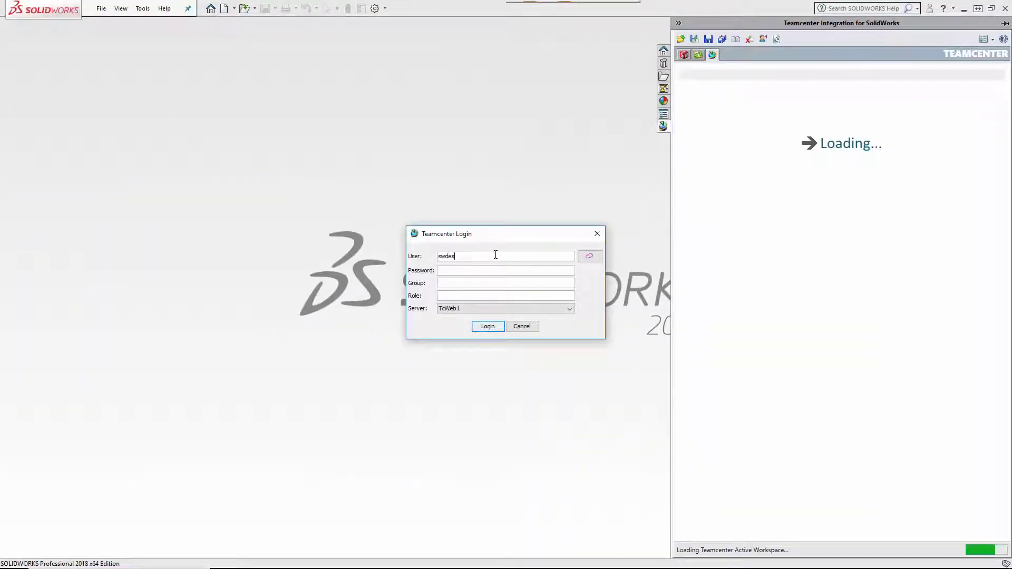
{"action": "type", "text": "ign1"}
{"action": "key", "text": "Tab"}
{"action": "type", "text": "swde"}
{"action": "left_click", "coordinate": [488, 326]}
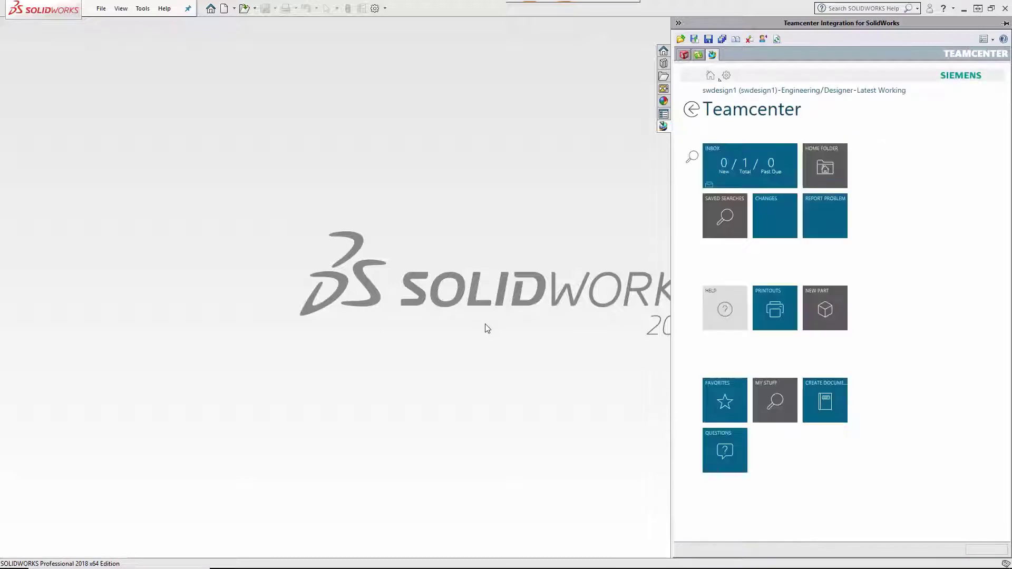
Open New Do Task 1 from the inbox and send its sw_conveyor target to SOLIDWORKS.
{"action": "left_click", "coordinate": [746, 177]}
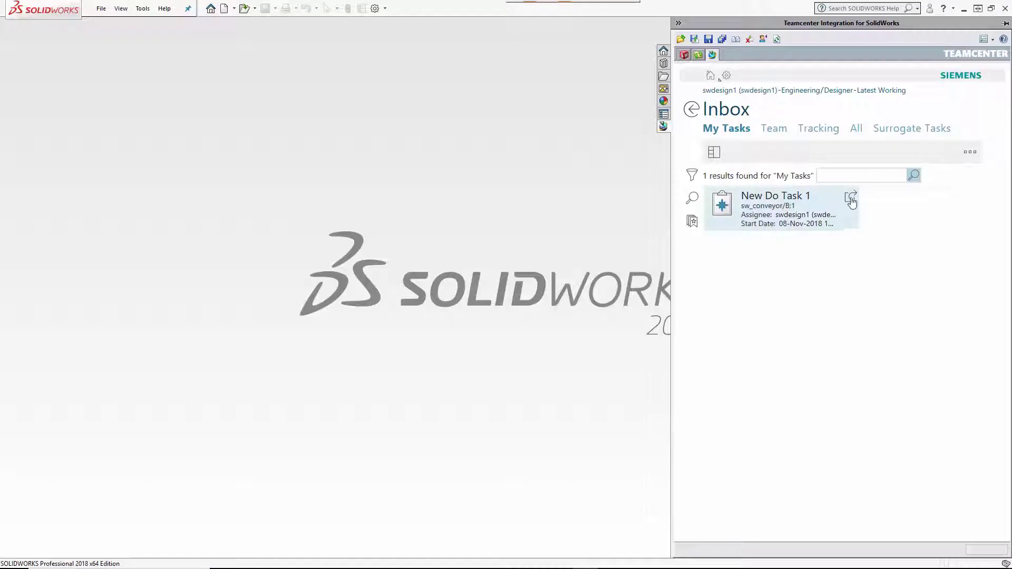
{"action": "left_click", "coordinate": [851, 200]}
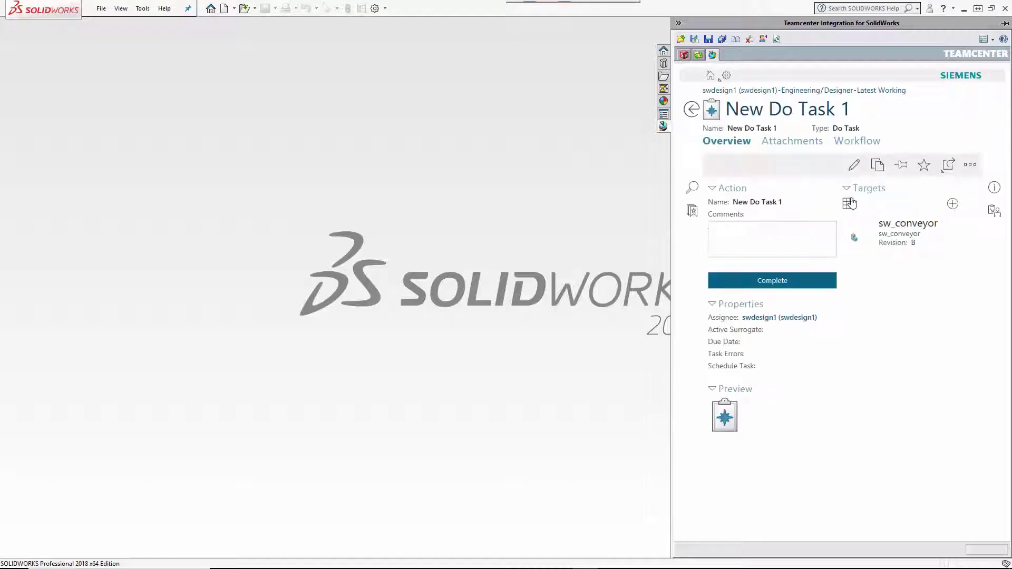
{"action": "left_click_drag", "start_coordinate": [896, 239], "coordinate": [462, 177]}
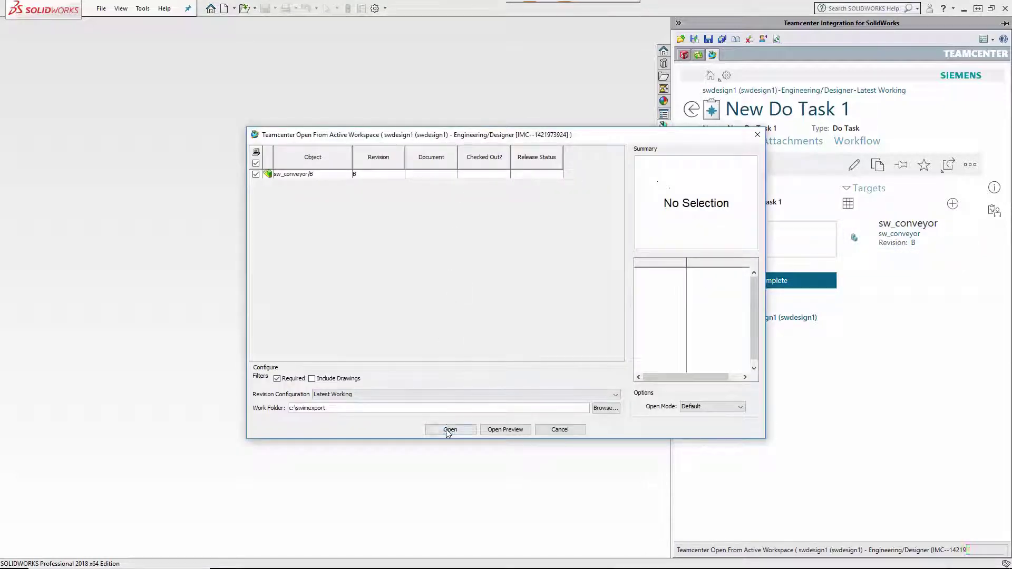
Open sw_conveyor/B from Teamcenter and dismiss the synchronized-models notices.
{"action": "left_click", "coordinate": [448, 429]}
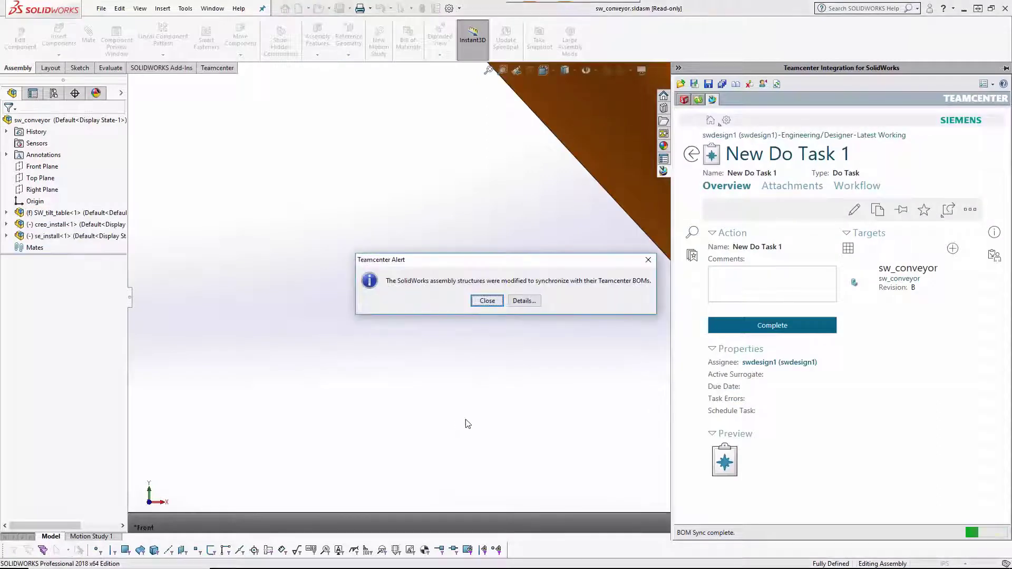
{"action": "left_click", "coordinate": [528, 303]}
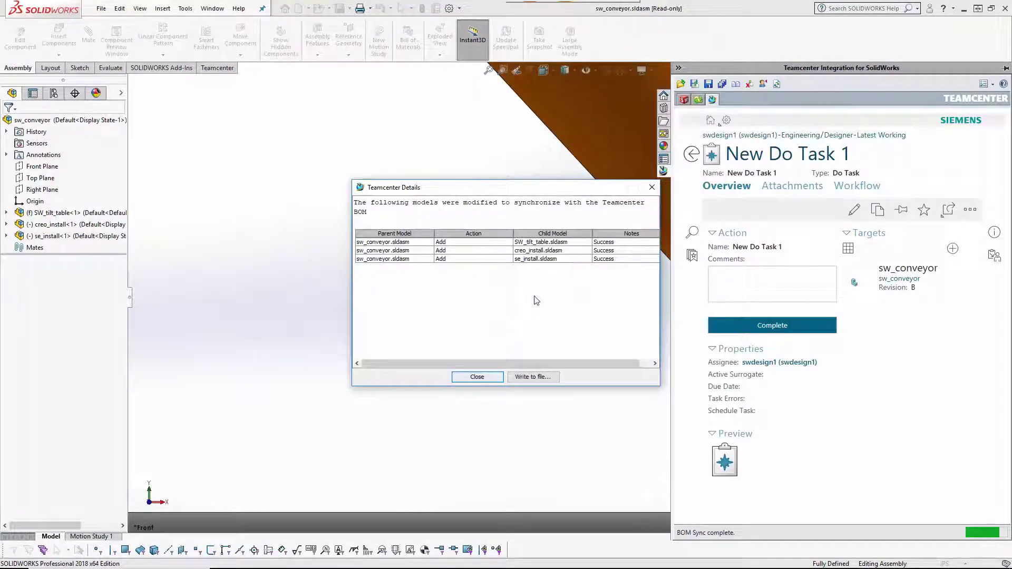
{"action": "left_click", "coordinate": [477, 376]}
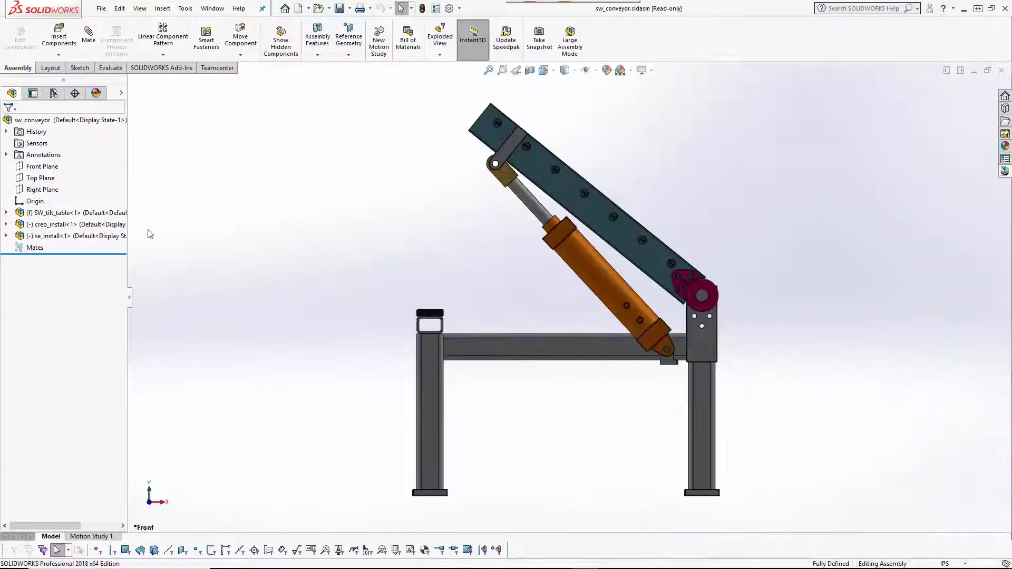
In the Teamcenter structure pane, choose Insert Model on creo_install/A.
{"action": "left_click", "coordinate": [1008, 174]}
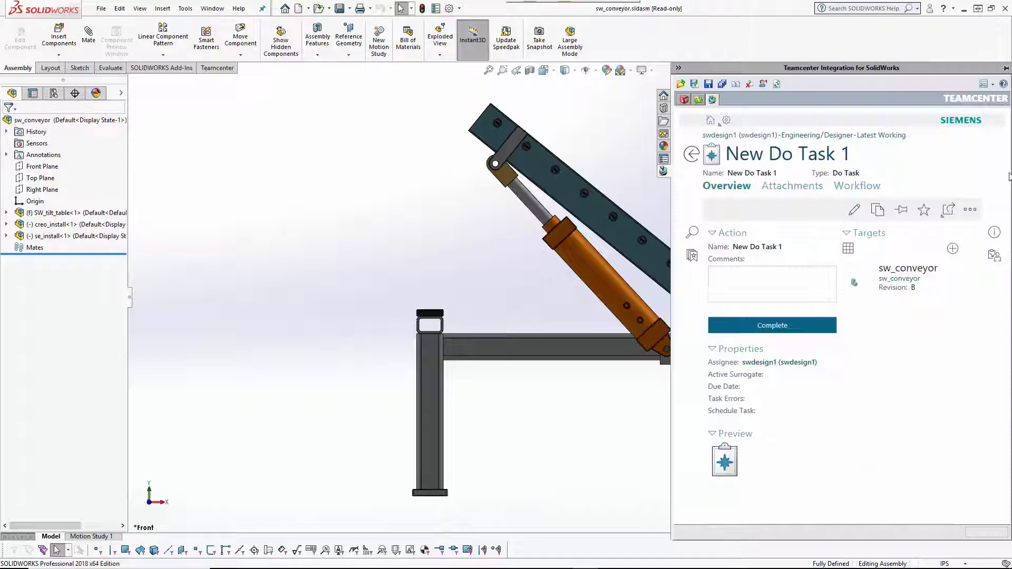
{"action": "left_click", "coordinate": [683, 100]}
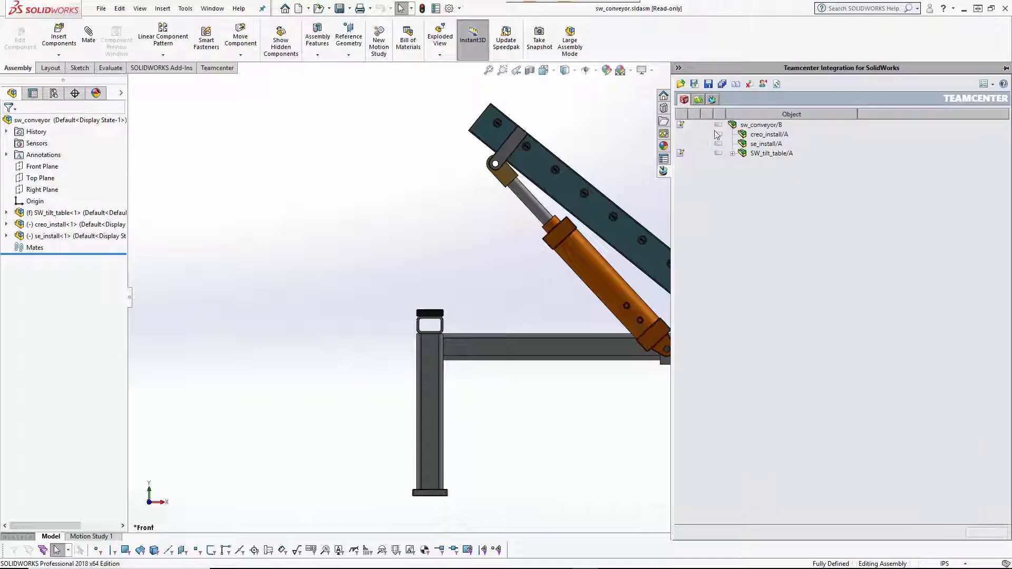
{"action": "left_click", "coordinate": [762, 135]}
{"action": "right_click", "coordinate": [705, 137]}
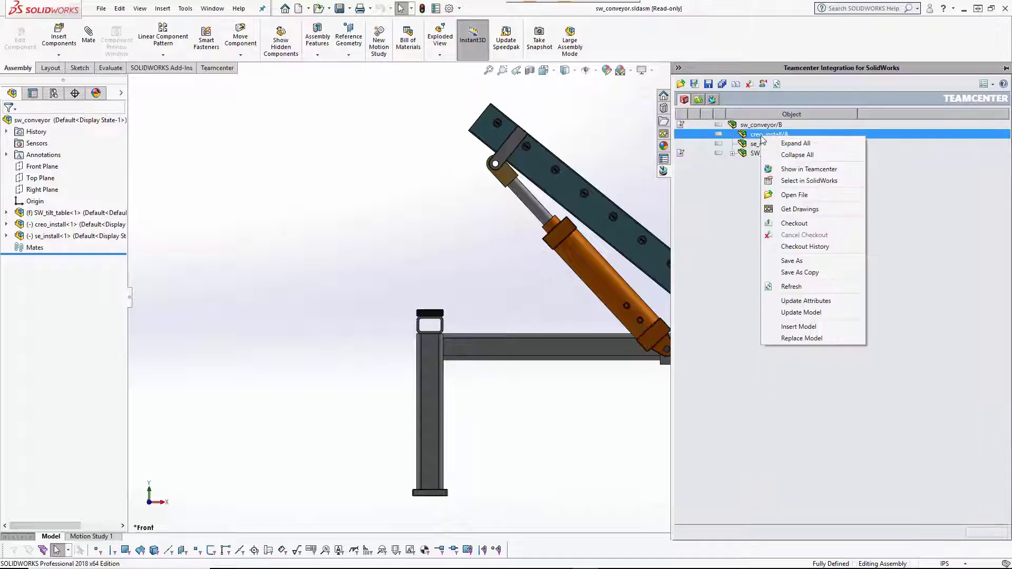
{"action": "left_click", "coordinate": [828, 324]}
Search creo_table* and fetch CREO_TABLE_ARRAY into C:\swimexport.
{"action": "left_click", "coordinate": [332, 156]}
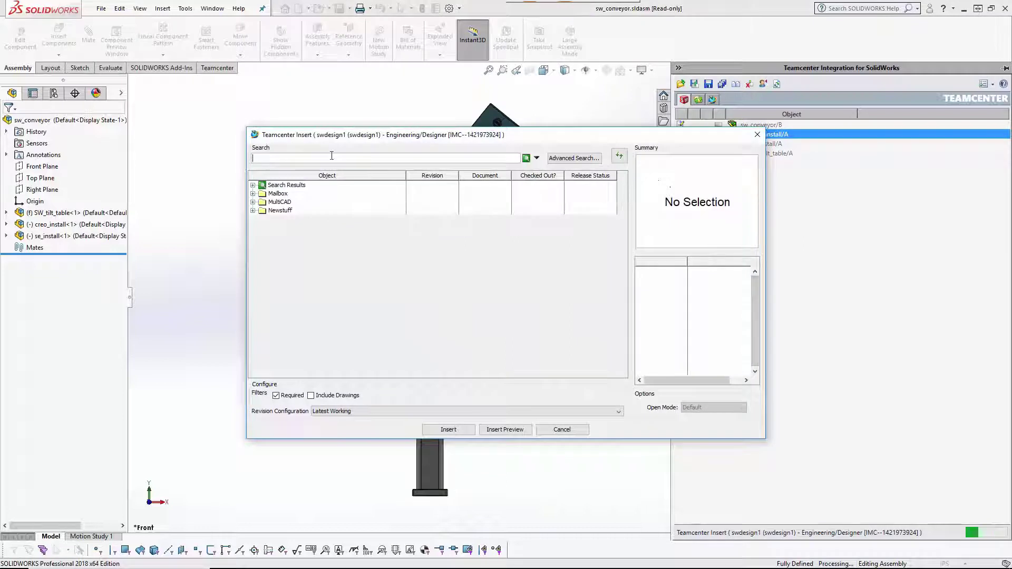
{"action": "type", "text": "creo_table*"}
{"action": "key", "text": "Return"}
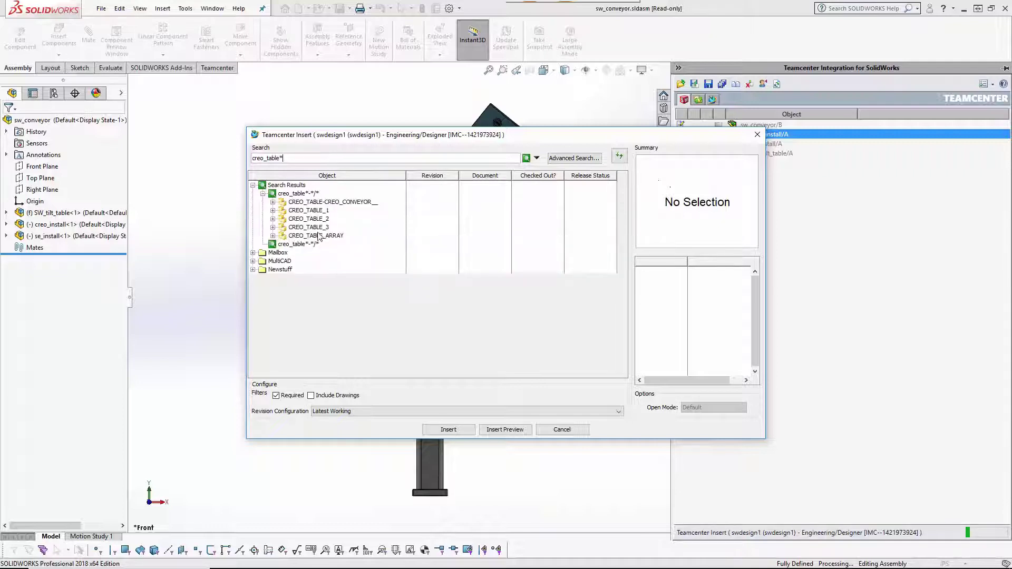
{"action": "left_click", "coordinate": [314, 235]}
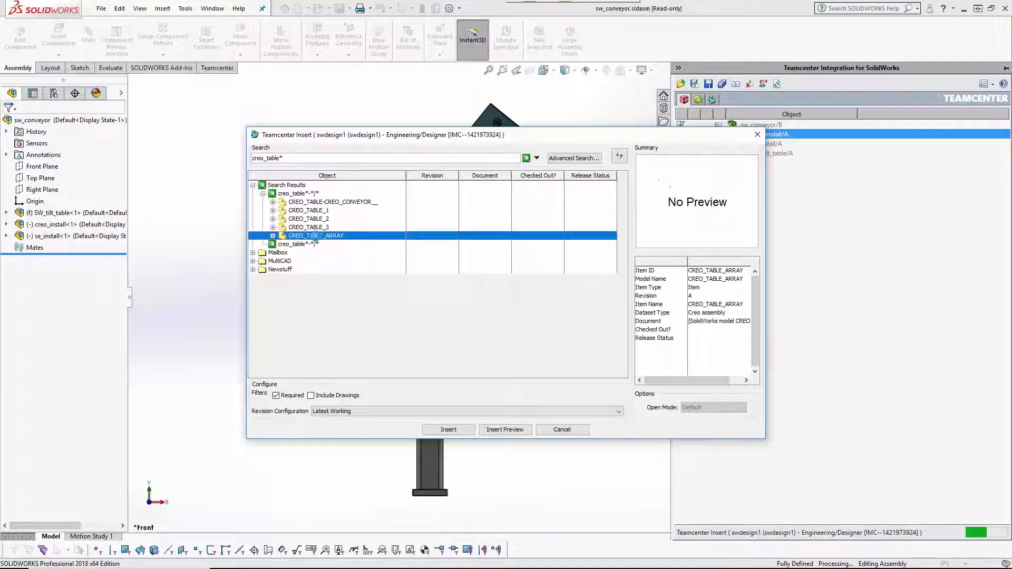
{"action": "left_click", "coordinate": [449, 430]}
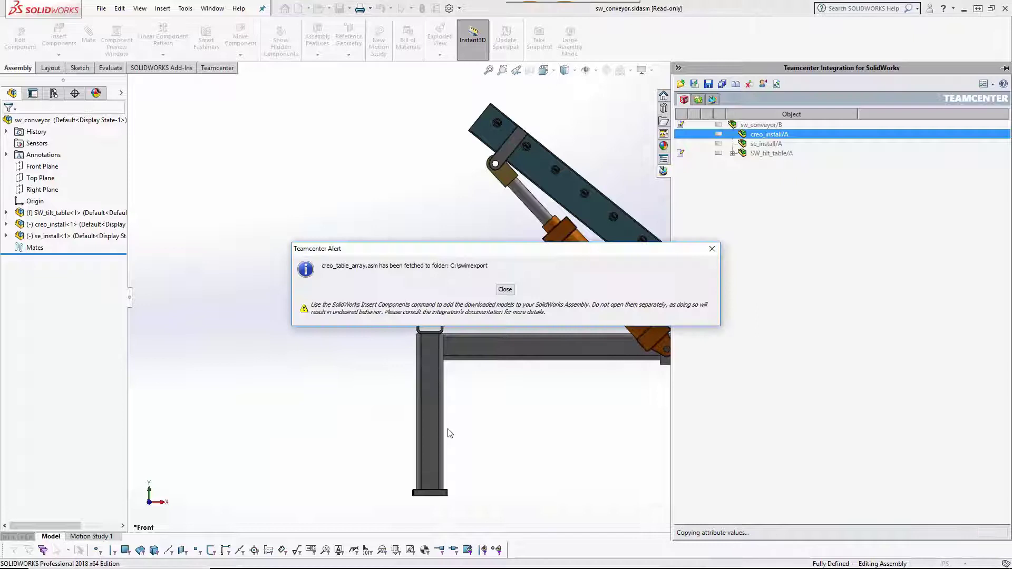
Insert creo_table_array.asm as a ProE/Creo Assembly component into creo_install.
{"action": "left_click", "coordinate": [504, 290]}
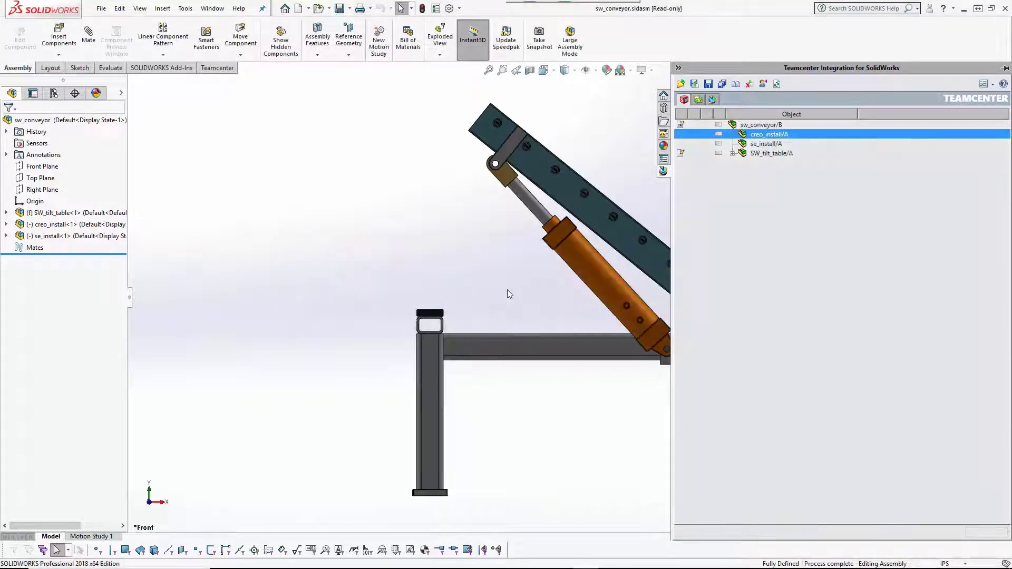
{"action": "left_click", "coordinate": [53, 224]}
{"action": "left_click", "coordinate": [58, 37]}
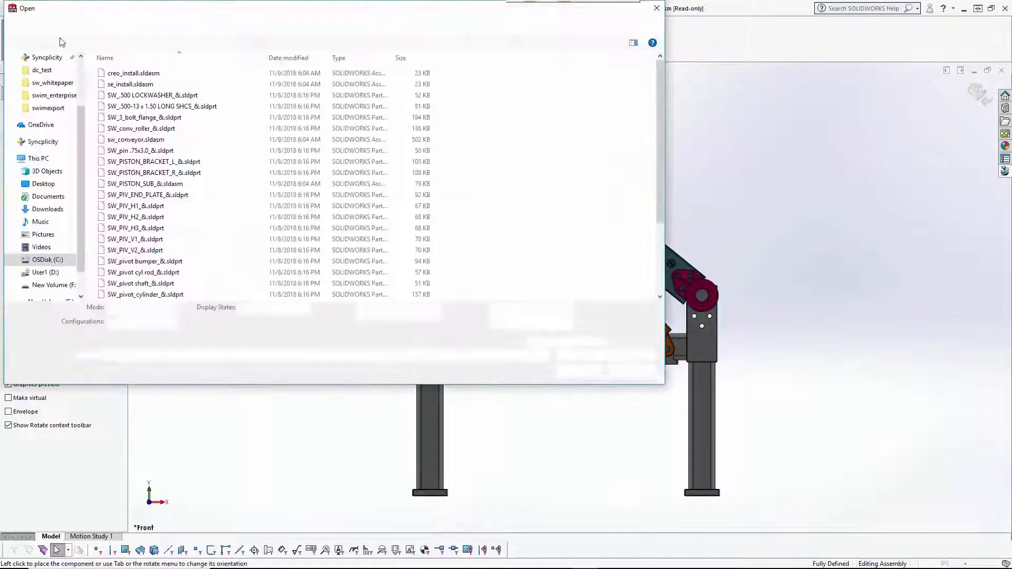
{"action": "left_click", "coordinate": [605, 354]}
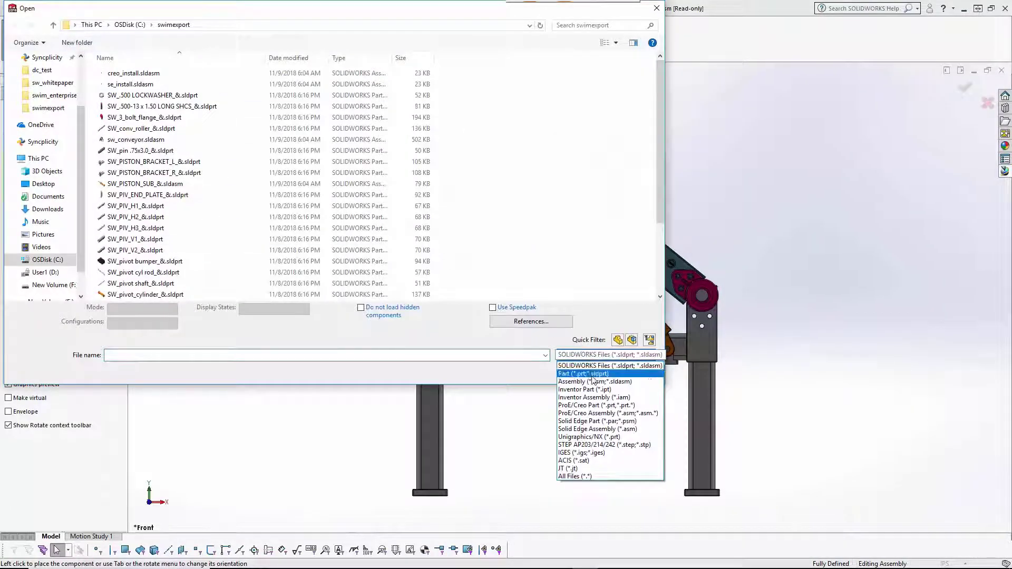
{"action": "left_click", "coordinate": [598, 416]}
{"action": "left_click", "coordinate": [169, 129]}
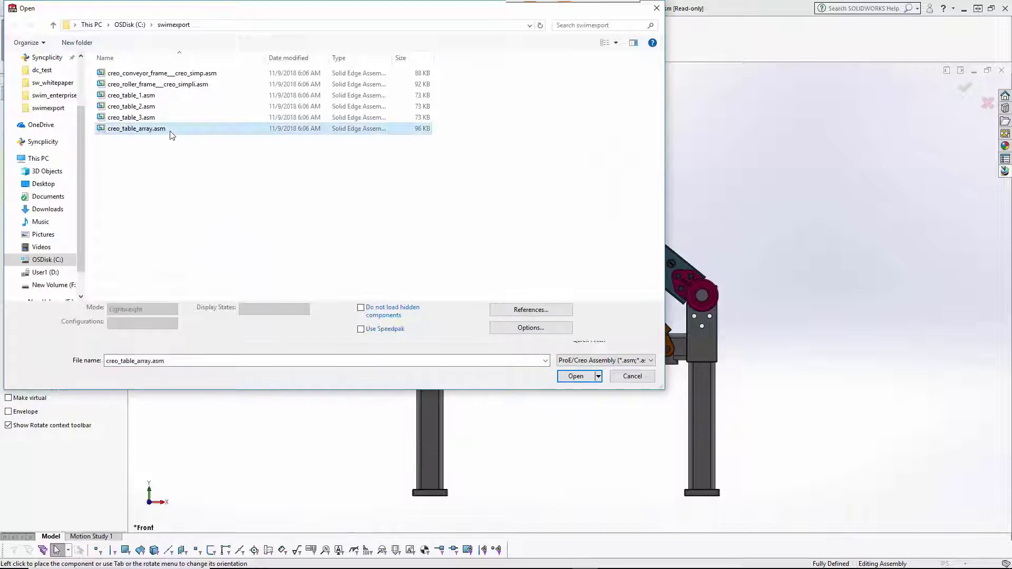
{"action": "left_click", "coordinate": [570, 374]}
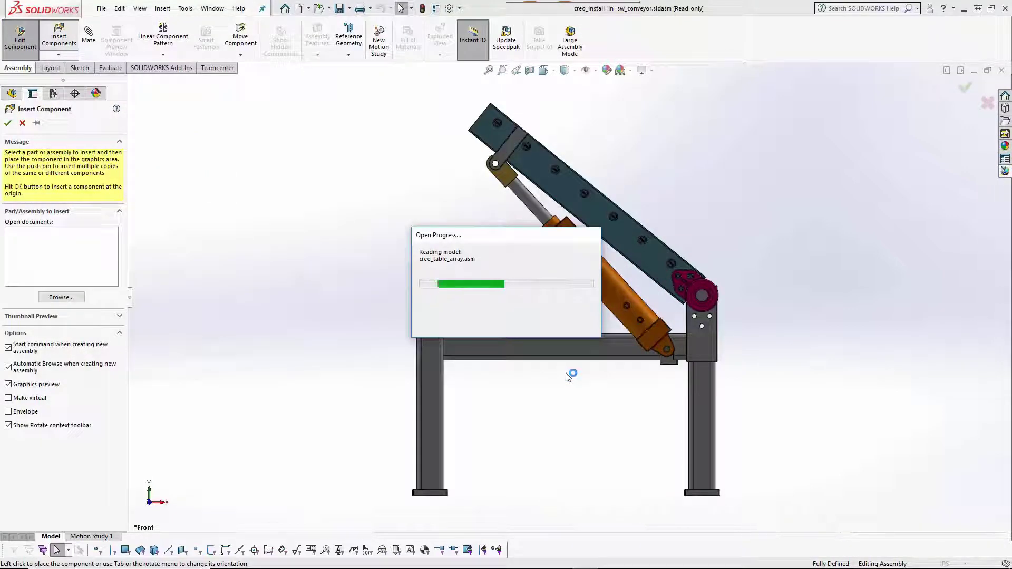
{"action": "left_click", "coordinate": [568, 378]}
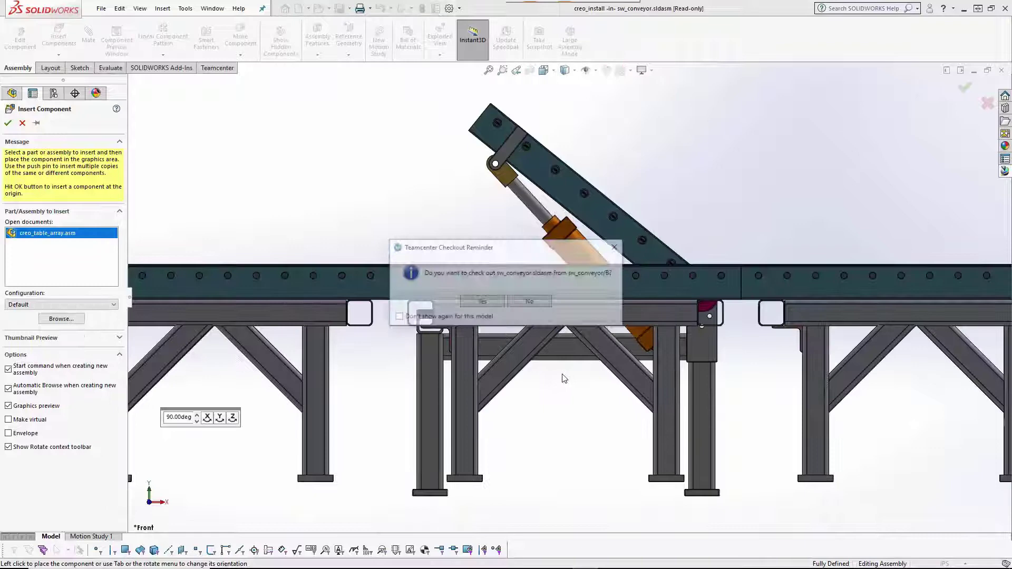
Check out sw_conveyor with the comment 'Adding Creo and SolidEdge assemblies'.
{"action": "left_click", "coordinate": [491, 301]}
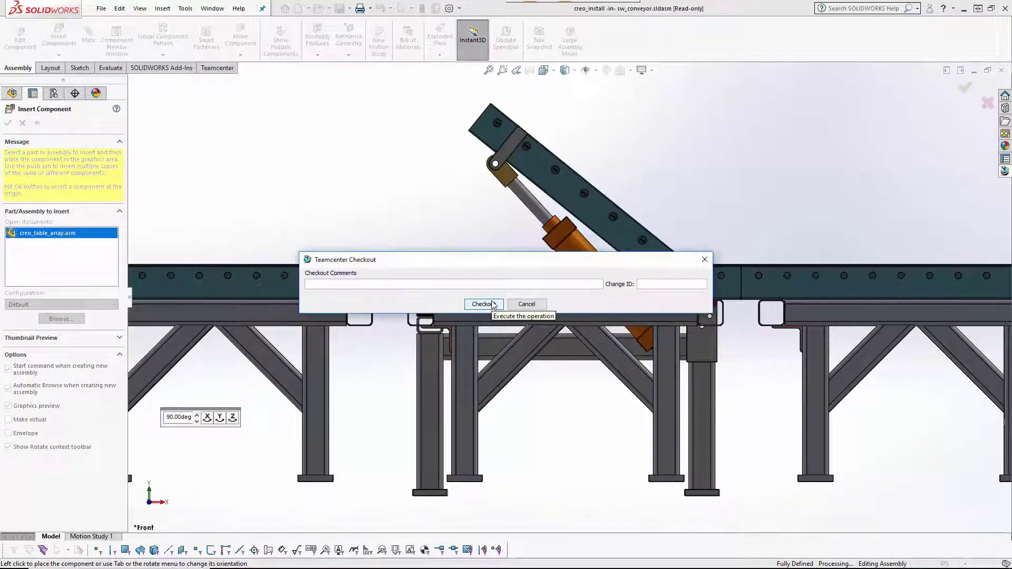
{"action": "type", "text": "Adding Creo and SolidEdge assemblies for reuse"}
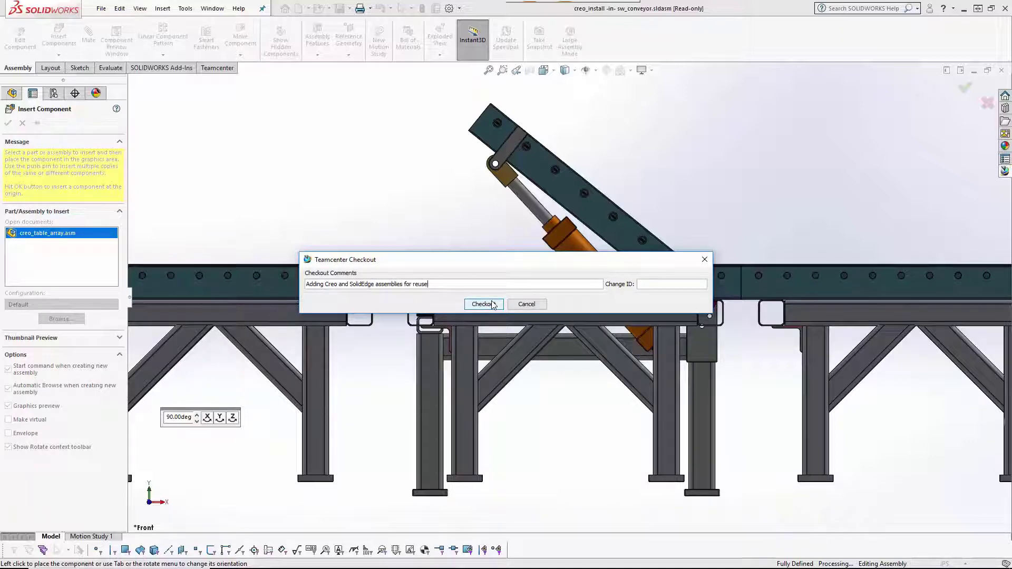
{"action": "left_click", "coordinate": [482, 305]}
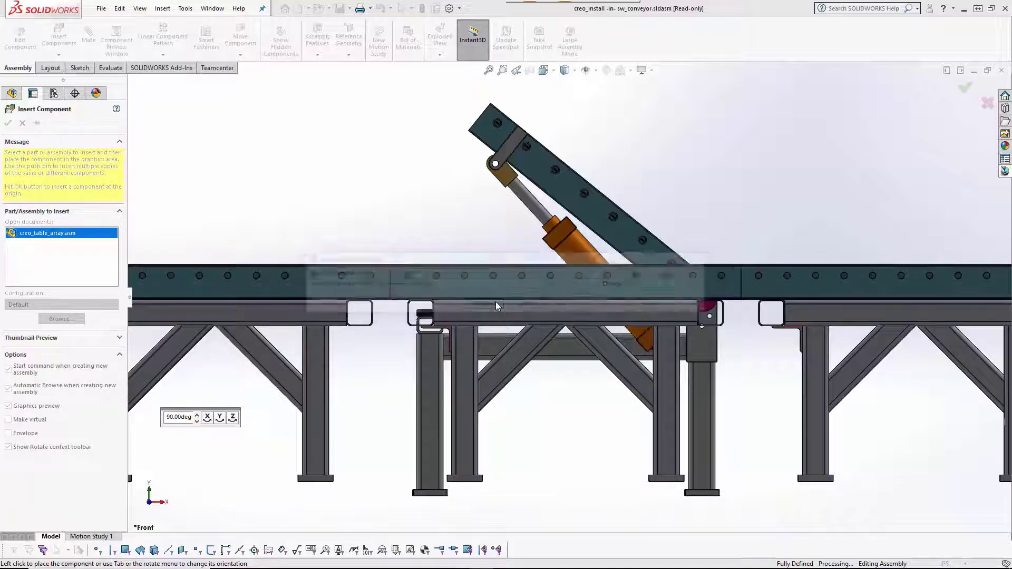
Mate a tilt table face coincident with the matching Creo conveyor face.
{"action": "left_click", "coordinate": [489, 70]}
{"action": "middle_click_drag", "start_coordinate": [358, 221], "coordinate": [399, 218]}
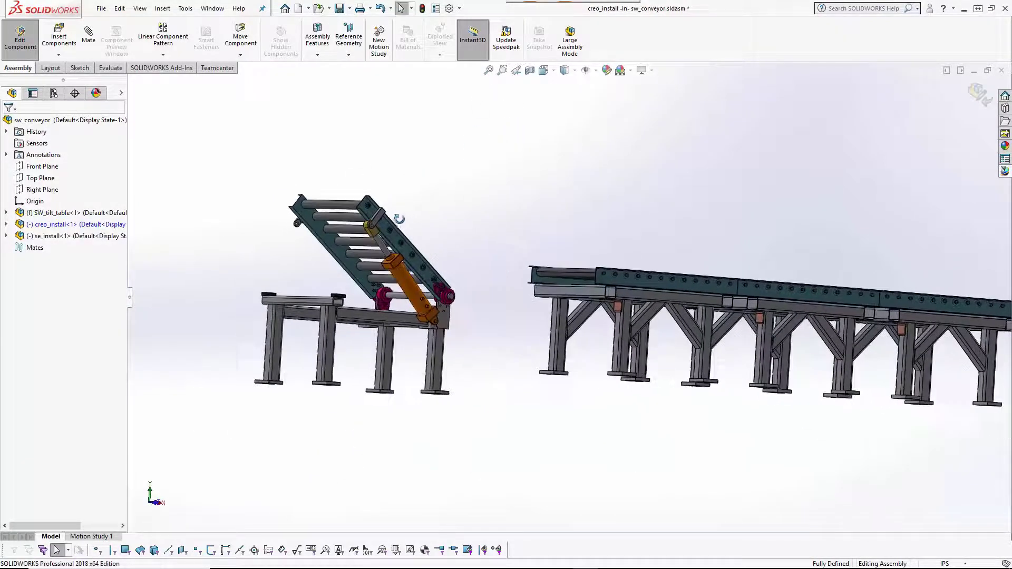
{"action": "left_click", "coordinate": [88, 35]}
{"action": "middle_click_drag", "start_coordinate": [303, 350], "coordinate": [316, 405]}
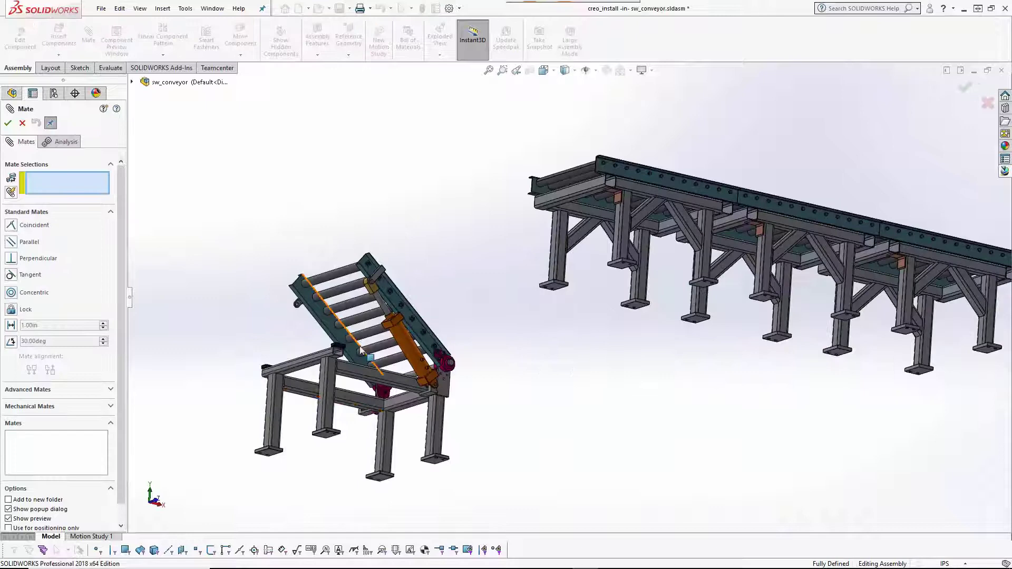
{"action": "left_click", "coordinate": [325, 436]}
{"action": "left_click", "coordinate": [628, 279]}
{"action": "left_click", "coordinate": [601, 271]}
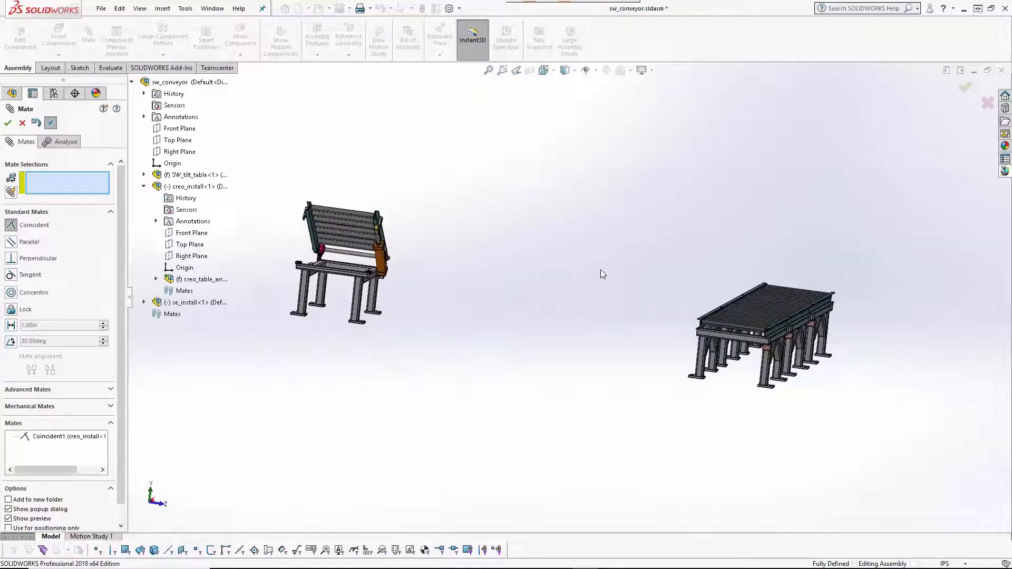
Add a second coincident mate between the tilt table frame and conveyor, then close Mate.
{"action": "scroll", "coordinate": [221, 274], "scroll_direction": "down", "scroll_amount": 4}
{"action": "left_click", "coordinate": [227, 277]}
{"action": "scroll", "coordinate": [555, 289], "scroll_direction": "up", "scroll_amount": 5}
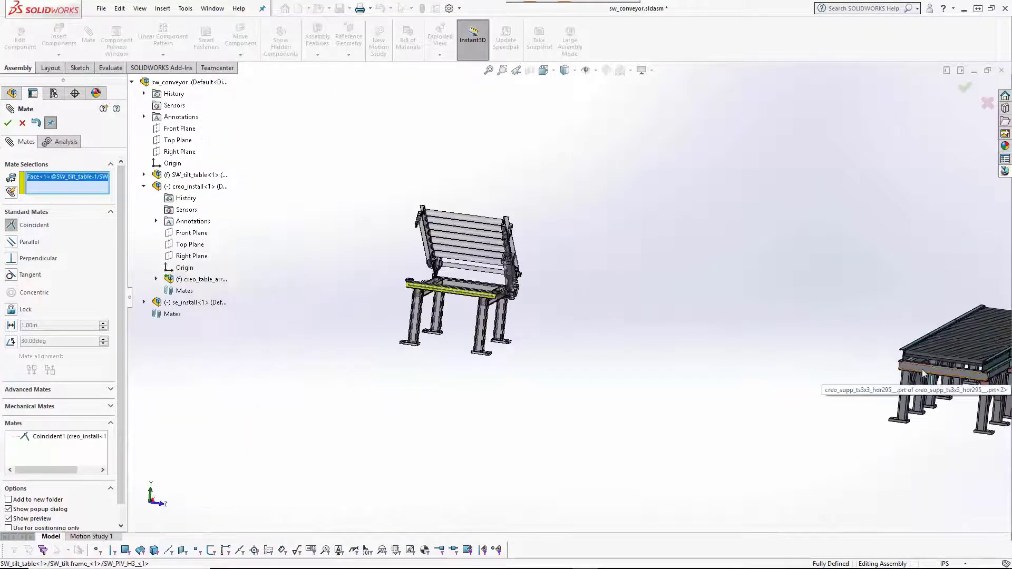
{"action": "left_click", "coordinate": [923, 372]}
{"action": "left_click", "coordinate": [8, 123]}
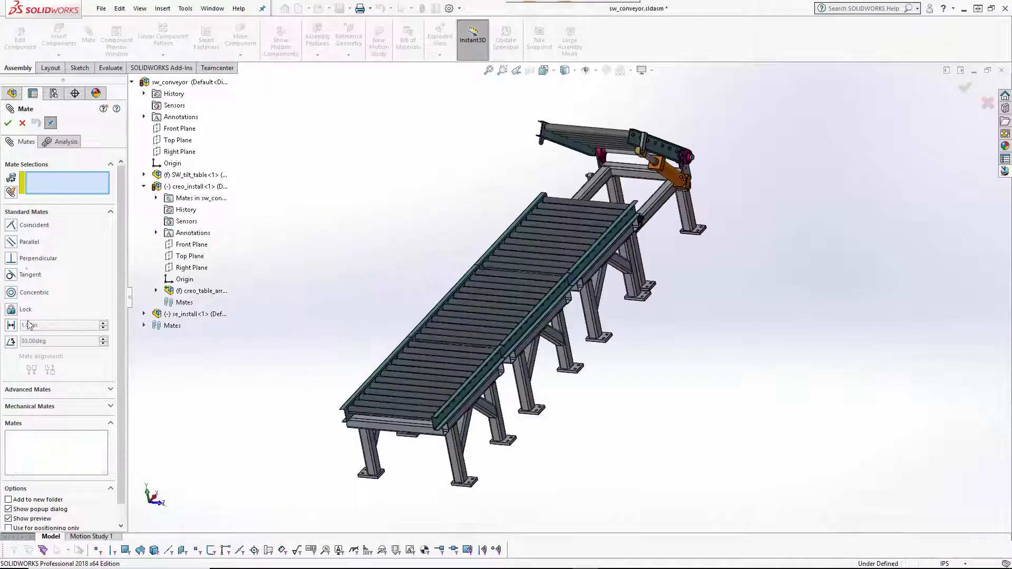
{"action": "left_click", "coordinate": [8, 123]}
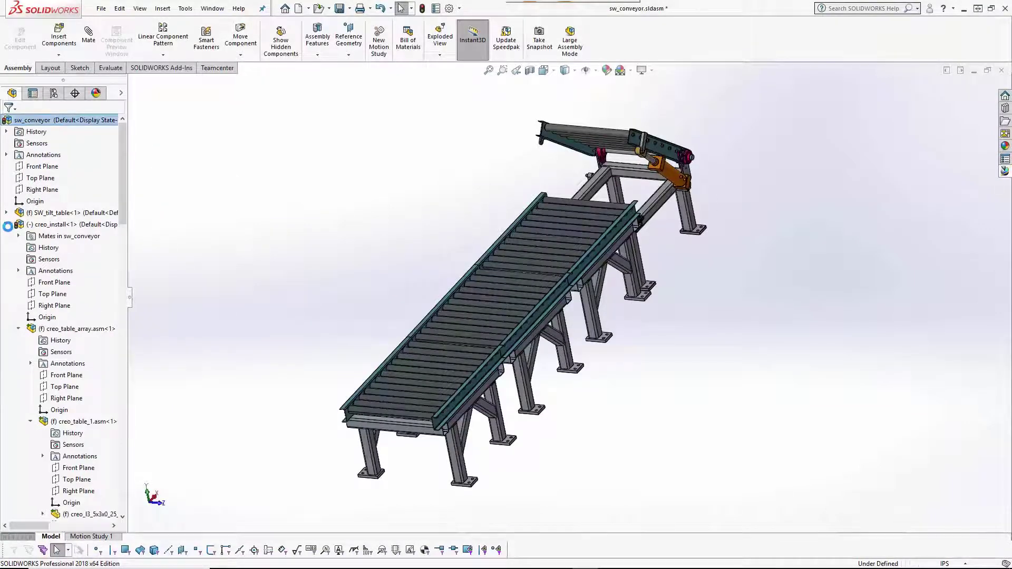
Collapse creo_install and choose Insert Model on se_install/A in the Teamcenter pane.
{"action": "left_click", "coordinate": [7, 225]}
{"action": "left_click", "coordinate": [1005, 171]}
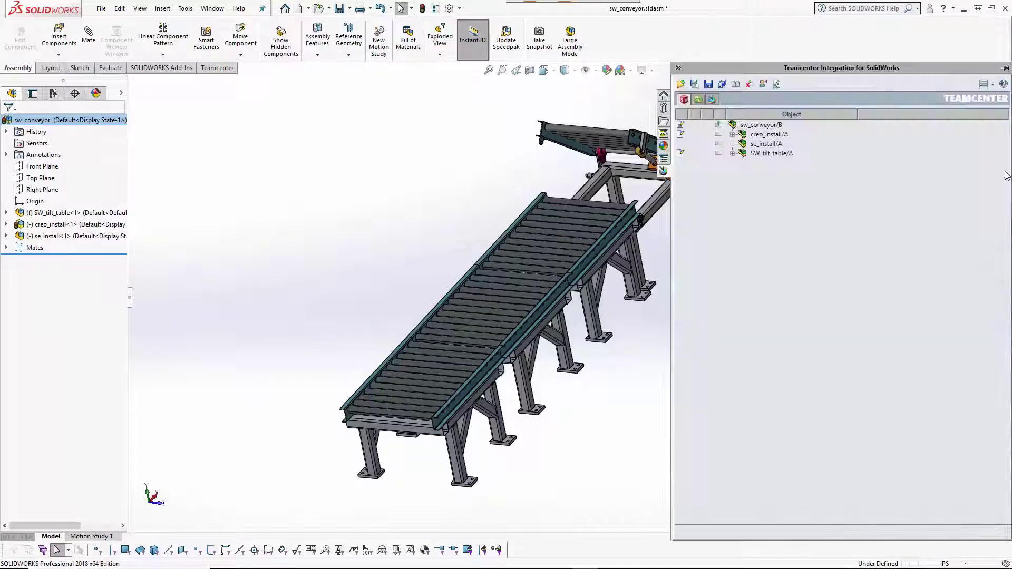
{"action": "right_click", "coordinate": [751, 150]}
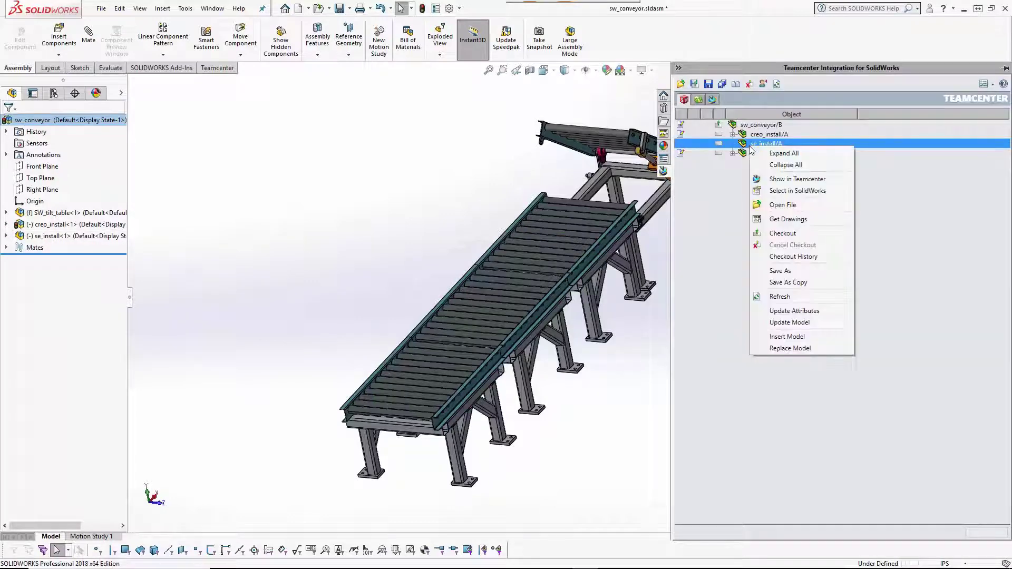
{"action": "left_click", "coordinate": [795, 336]}
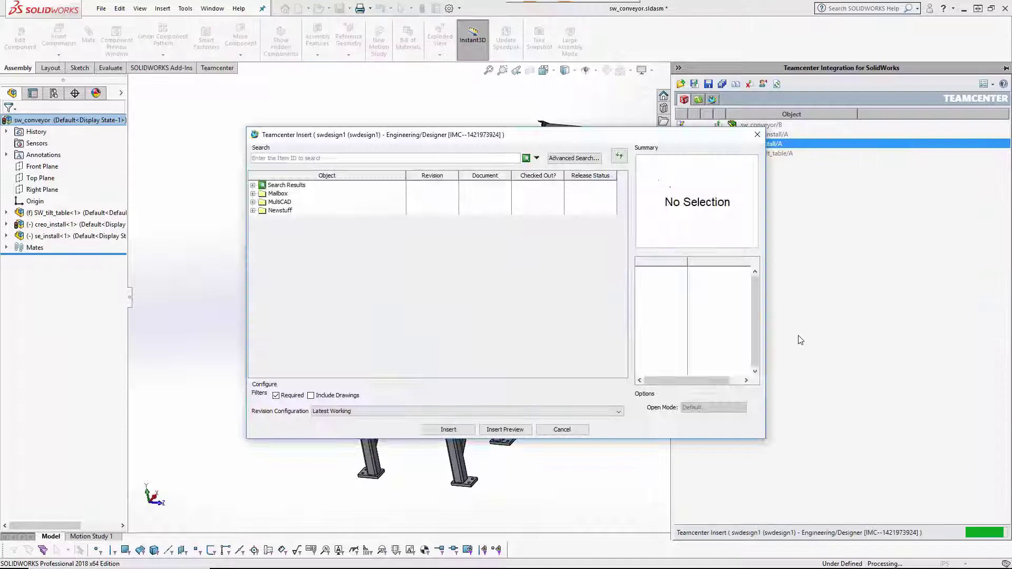
Search se_overturn* and fetch SE_Overturning Mechanism_&.asm into C:\swimexport.
{"action": "left_click", "coordinate": [326, 157]}
{"action": "type", "text": "se_"}
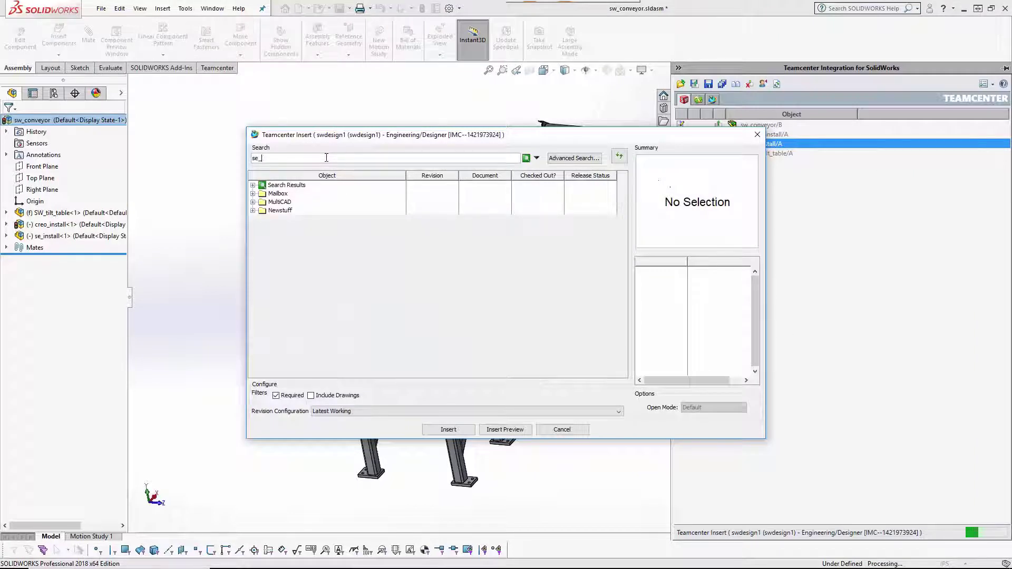
{"action": "type", "text": "overturn*"}
{"action": "key", "text": "Return"}
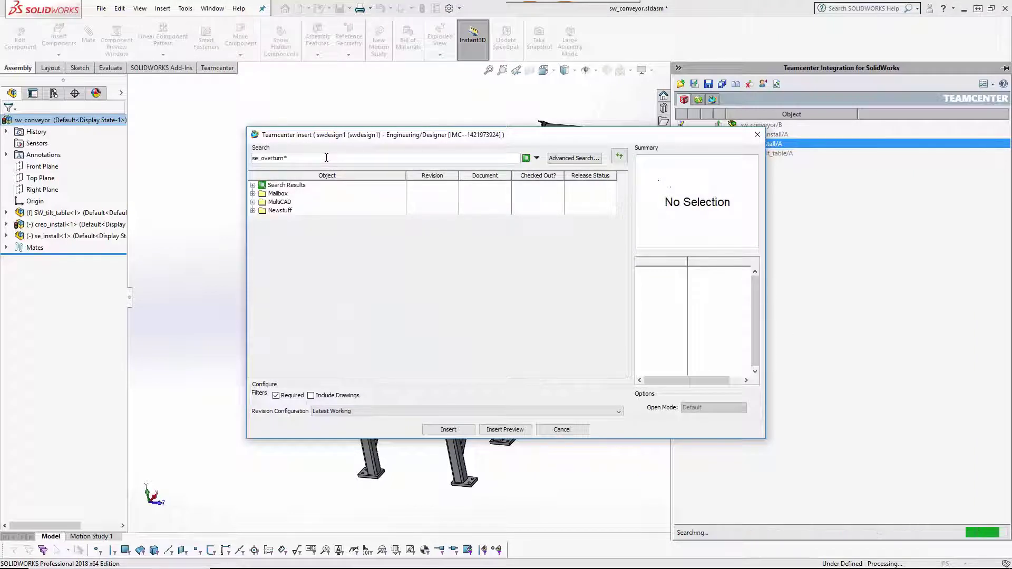
{"action": "left_click", "coordinate": [451, 429]}
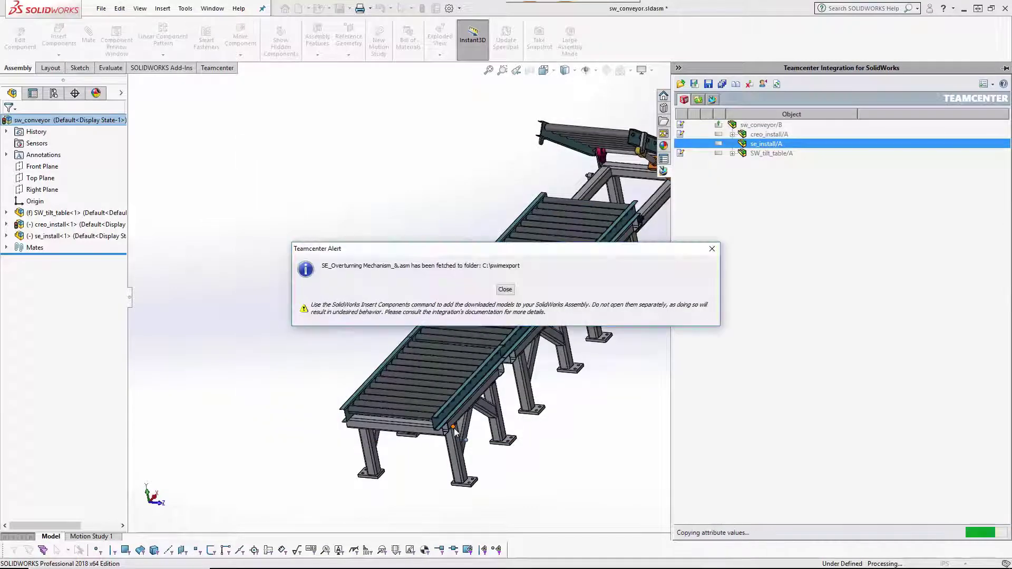
{"action": "left_click", "coordinate": [504, 289]}
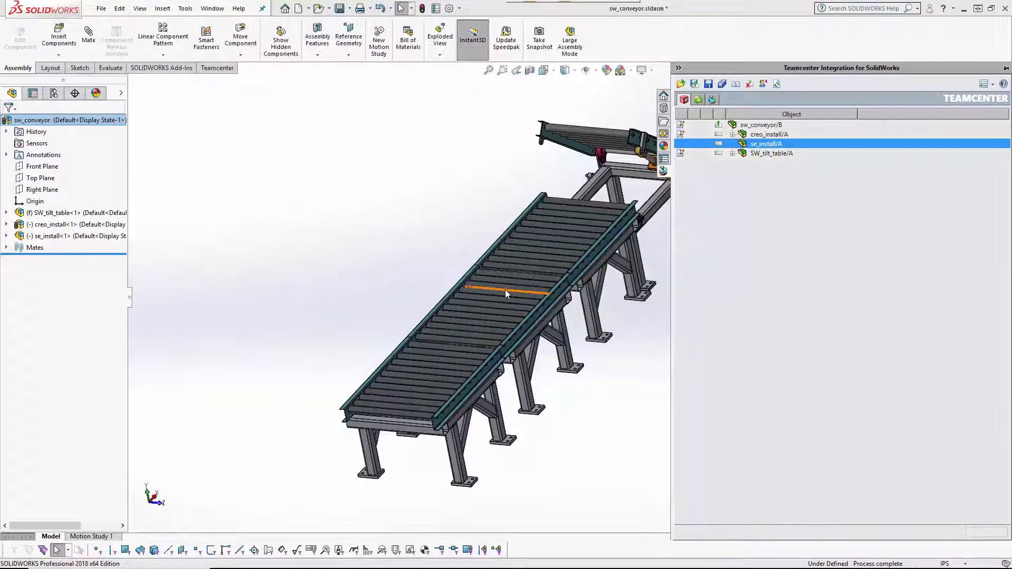
Insert the Solid Edge assembly SE_Overturning Mechanism_&.asm into se_install, placed beside the conveyor.
{"action": "left_click", "coordinate": [67, 236]}
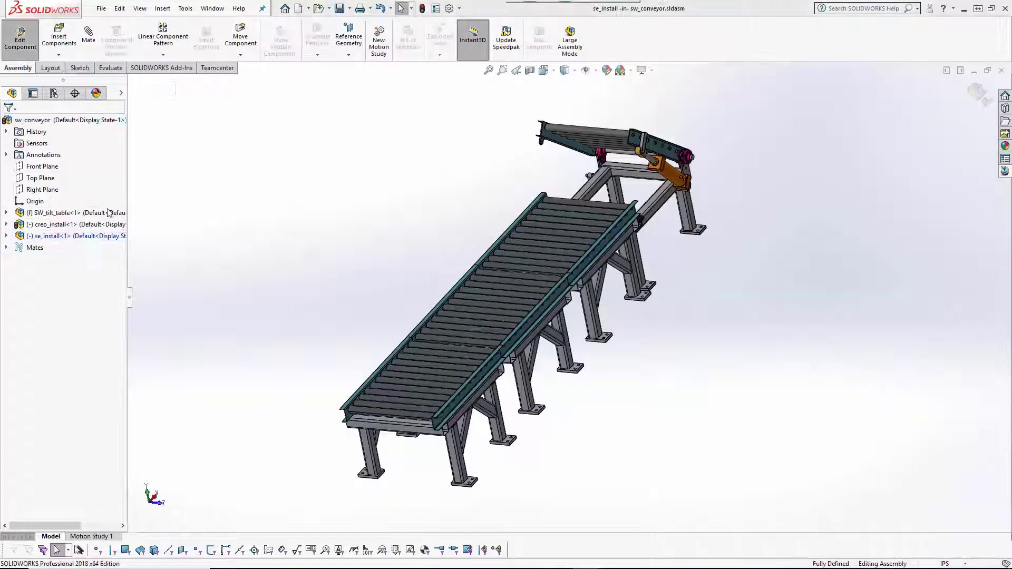
{"action": "left_click", "coordinate": [59, 37]}
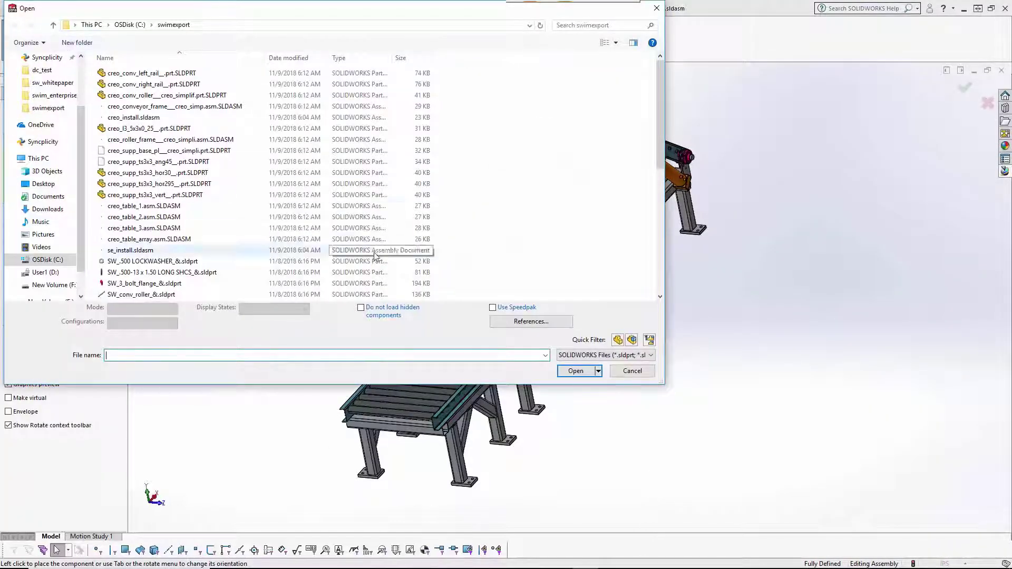
{"action": "left_click", "coordinate": [605, 355]}
{"action": "left_click", "coordinate": [588, 430]}
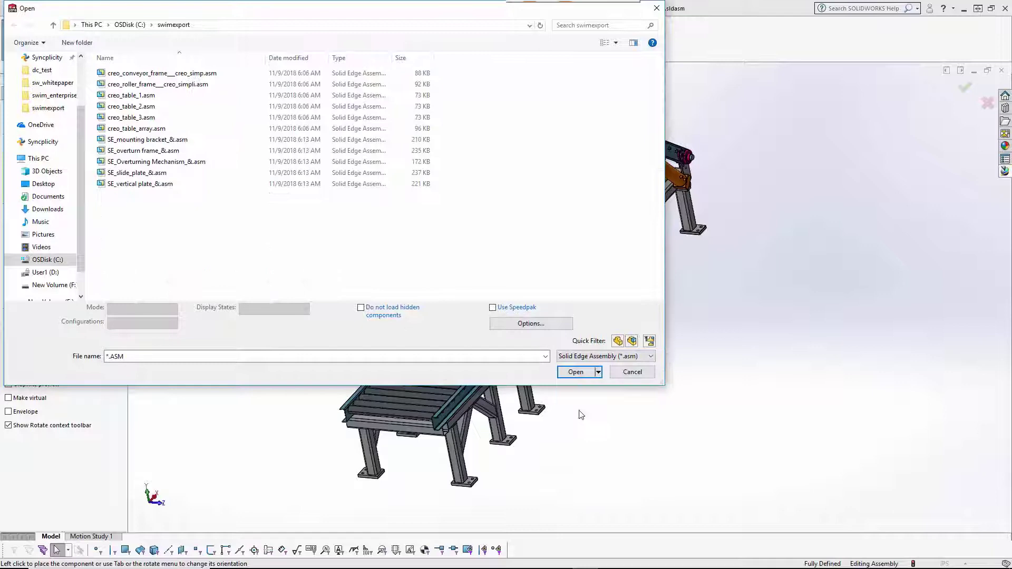
{"action": "left_click", "coordinate": [200, 162]}
{"action": "left_click", "coordinate": [575, 378]}
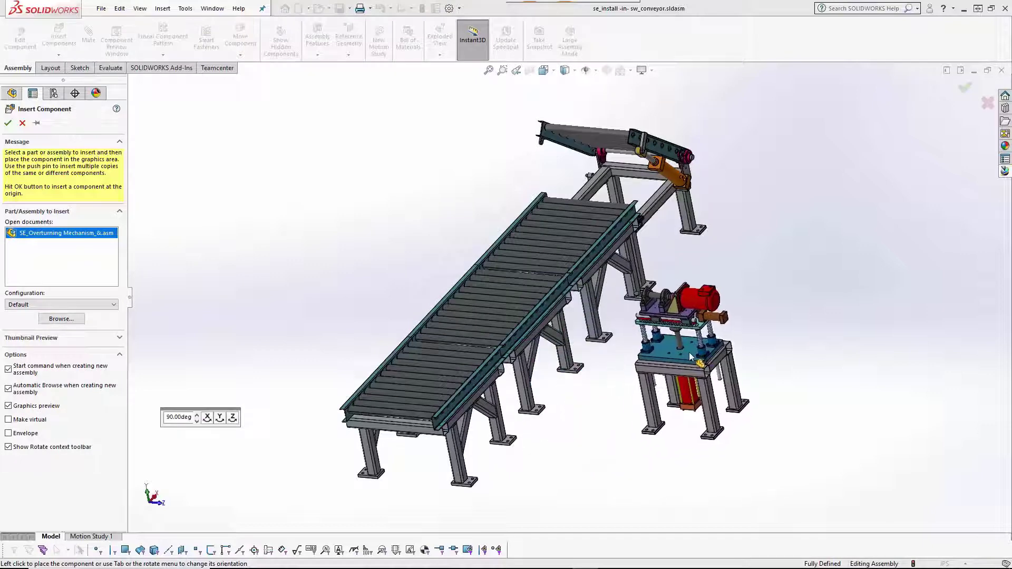
{"action": "left_click", "coordinate": [688, 352]}
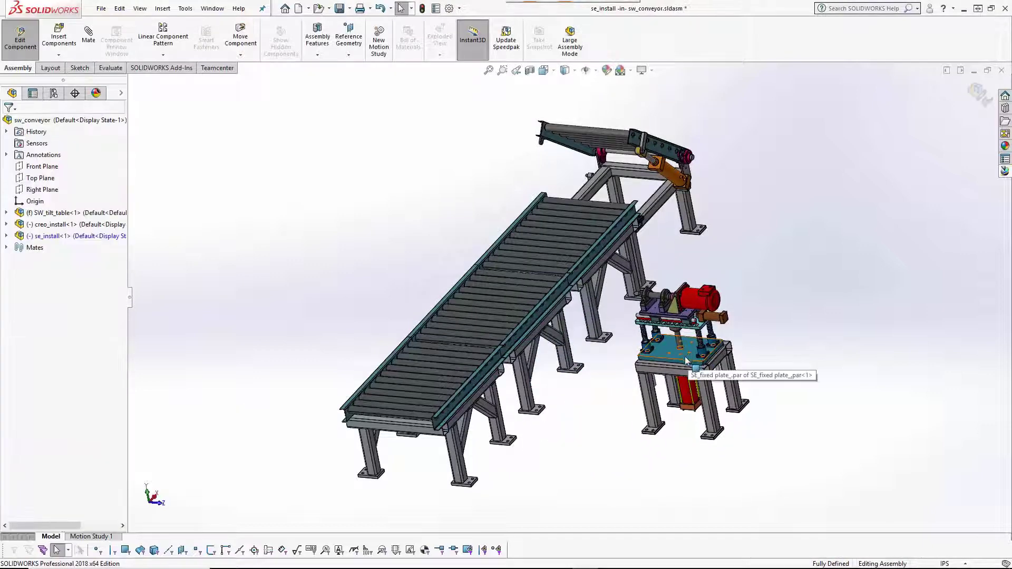
{"action": "left_click", "coordinate": [20, 37]}
Add a Coincident mate between the assembly Top Plane, the se_install plane and a creo_install face.
{"action": "left_click", "coordinate": [89, 34]}
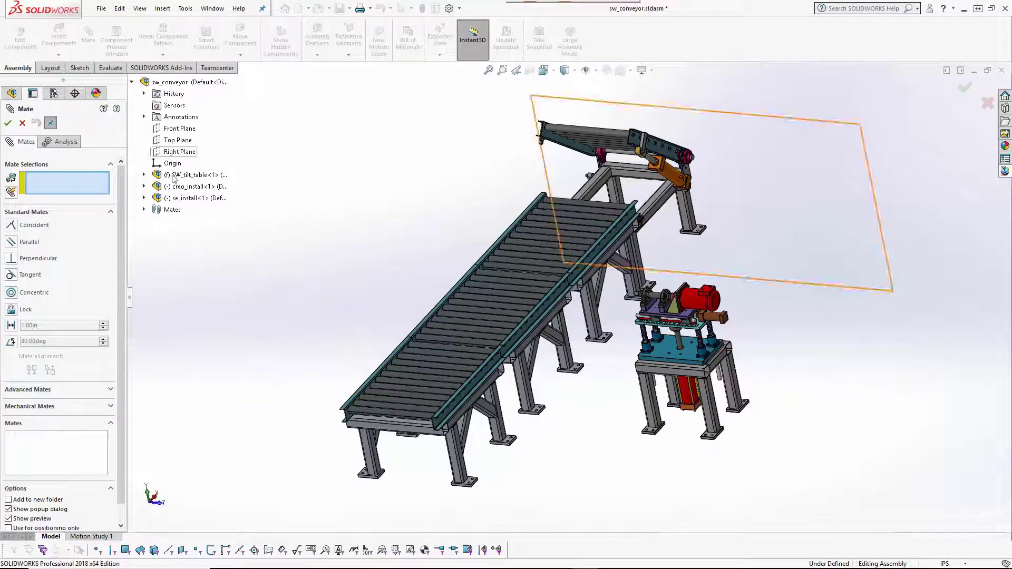
{"action": "left_click", "coordinate": [176, 140]}
{"action": "left_click", "coordinate": [144, 198]}
{"action": "left_click", "coordinate": [179, 259]}
{"action": "left_click", "coordinate": [575, 348]}
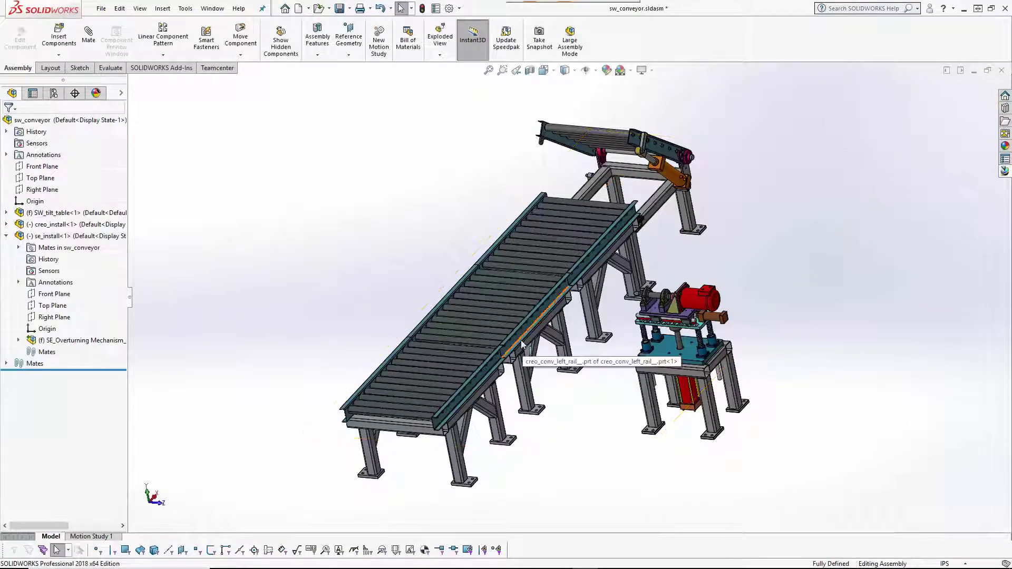
Add a second Coincident mate and a 10 Distance mate between mechanism and conveyor faces.
{"action": "key", "text": "ctrl+1"}
{"action": "middle_click_drag", "start_coordinate": [762, 198], "coordinate": [612, 273]}
{"action": "left_click", "coordinate": [612, 273]}
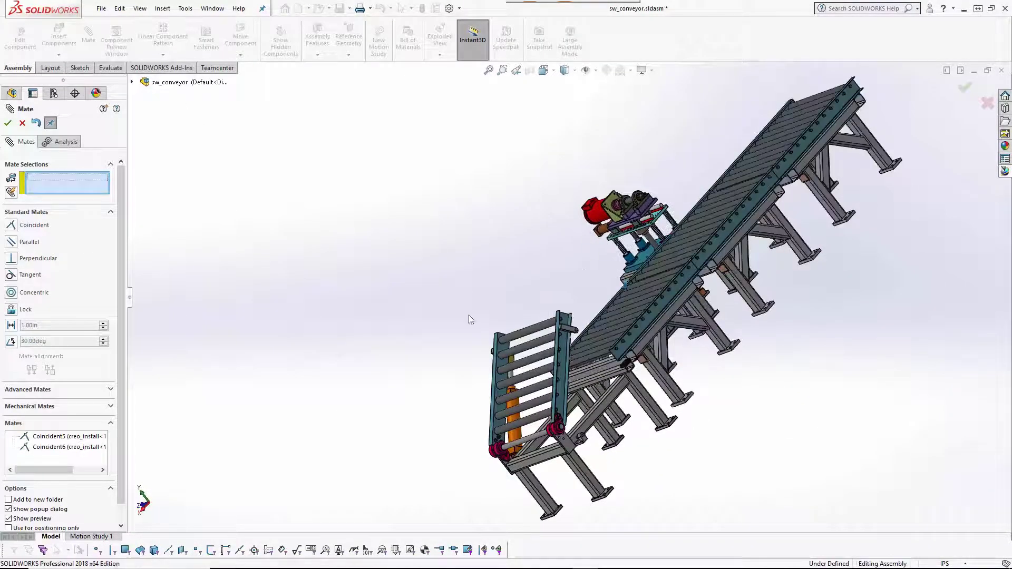
{"action": "key", "text": "ctrl+7"}
{"action": "left_click", "coordinate": [595, 286]}
{"action": "left_click", "coordinate": [801, 321]}
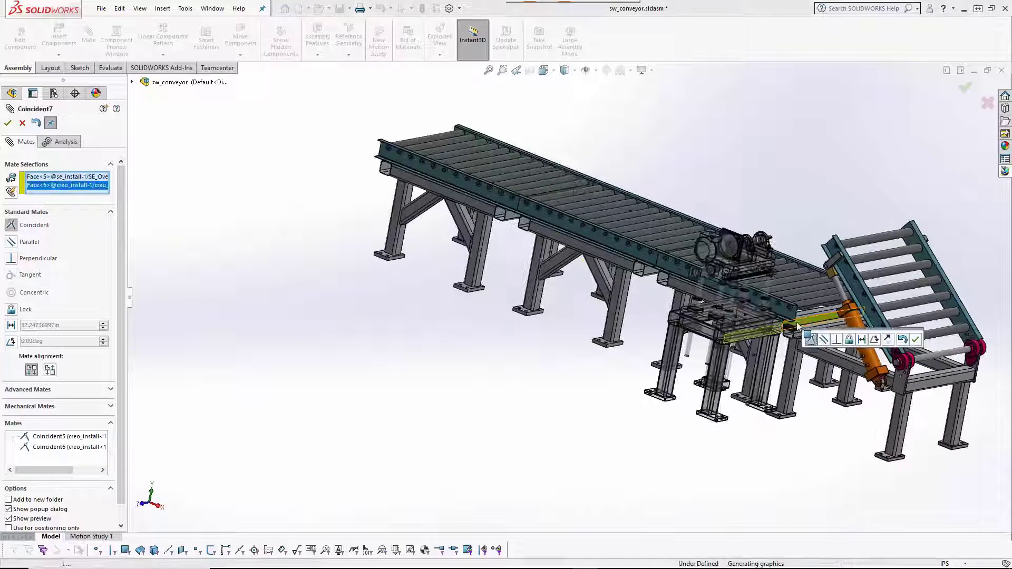
{"action": "left_click", "coordinate": [11, 325]}
{"action": "type", "text": "10.00in"}
{"action": "key", "text": "Return"}
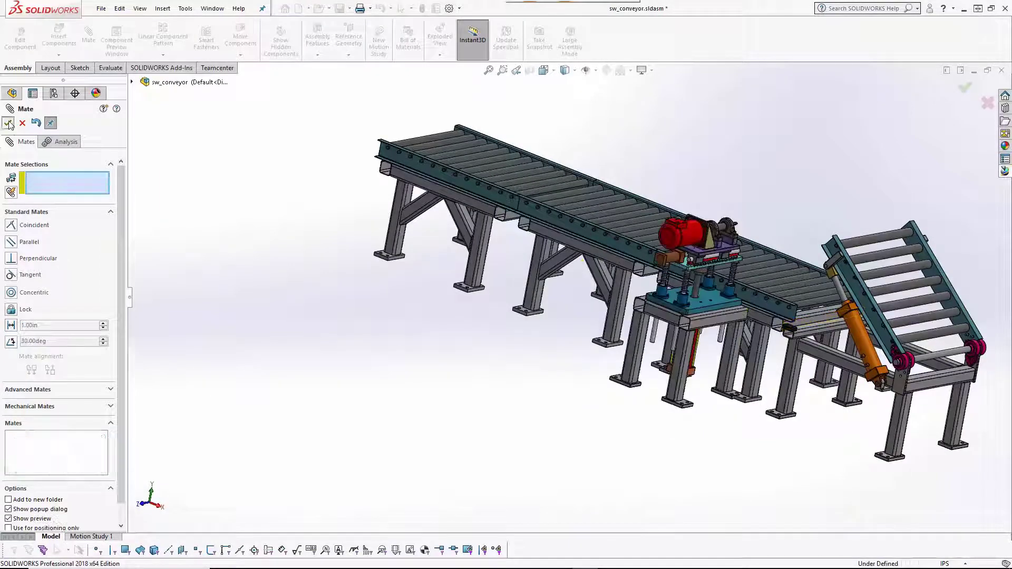
{"action": "key", "text": "Return"}
Insert a second SE_Overturning Mechanism Solid Edge assembly into the conveyor.
{"action": "left_click", "coordinate": [58, 40]}
{"action": "left_click", "coordinate": [572, 357]}
{"action": "left_click", "coordinate": [597, 429]}
{"action": "left_click", "coordinate": [168, 163]}
{"action": "left_click", "coordinate": [576, 373]}
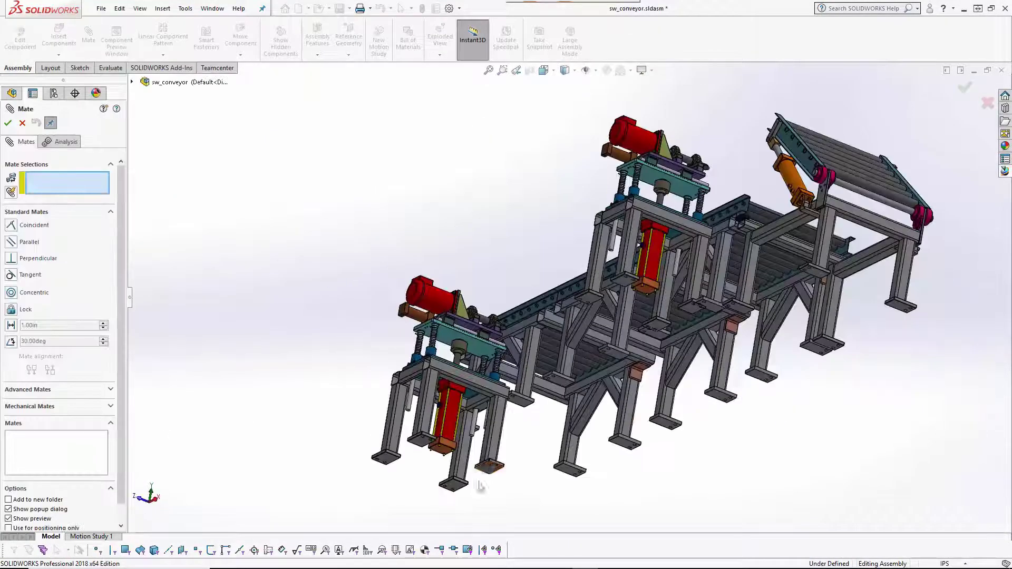
Mate the second mechanism to the conveyor with two Coincident mates and a Distance mate.
{"action": "left_click", "coordinate": [479, 484]}
{"action": "left_click", "coordinate": [551, 431]}
{"action": "left_click", "coordinate": [578, 445]}
{"action": "middle_click_drag", "start_coordinate": [578, 445], "coordinate": [53, 375]}
{"action": "left_click", "coordinate": [316, 295]}
{"action": "scroll", "coordinate": [316, 296], "scroll_direction": "up", "scroll_amount": 5}
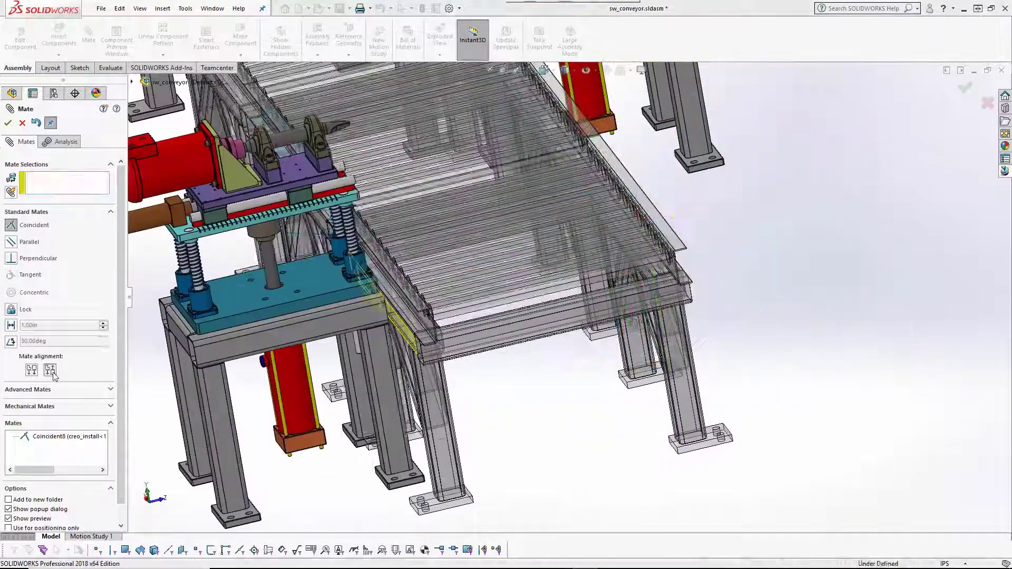
{"action": "left_click", "coordinate": [50, 370]}
{"action": "key", "text": "Return"}
{"action": "left_click", "coordinate": [342, 364]}
{"action": "left_click", "coordinate": [411, 342]}
{"action": "key", "text": "Return"}
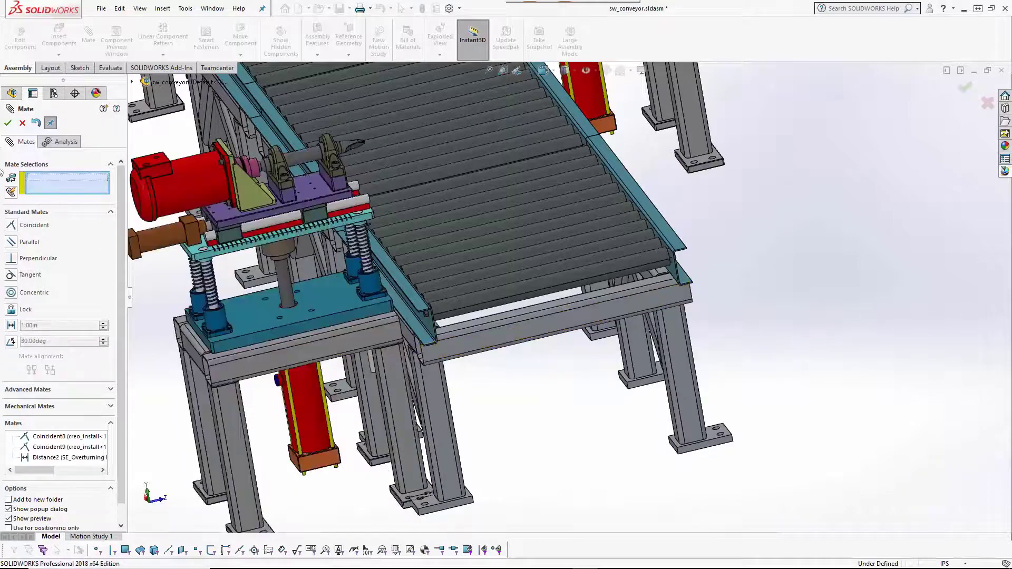
{"action": "key", "text": "Escape"}
Start saving the conveyor assembly from the Teamcenter pane.
{"action": "scroll", "coordinate": [316, 401], "scroll_direction": "up", "scroll_amount": 5}
{"action": "middle_click_drag", "start_coordinate": [316, 400], "coordinate": [515, 387]}
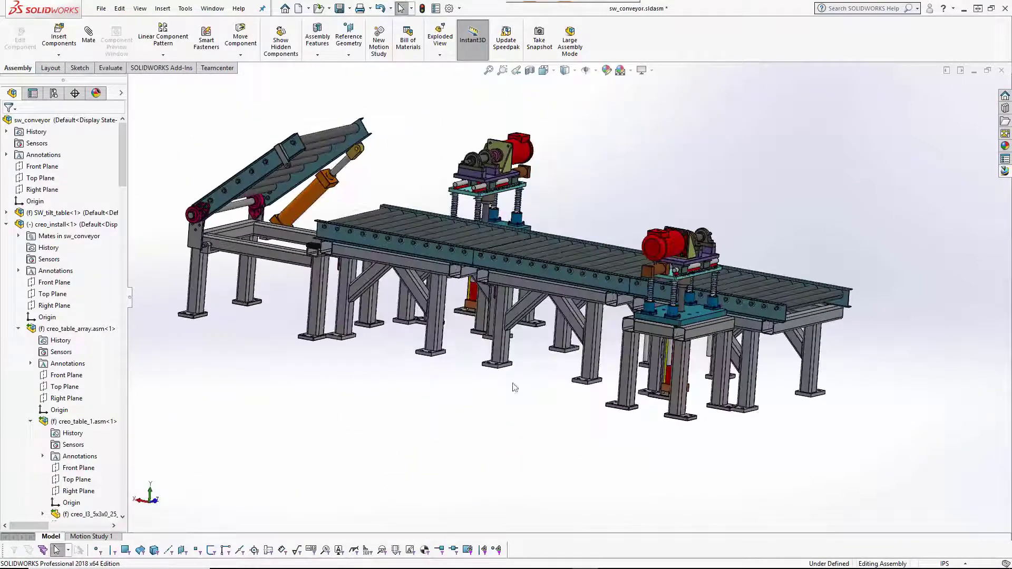
{"action": "left_click", "coordinate": [1001, 176]}
{"action": "left_click", "coordinate": [710, 84]}
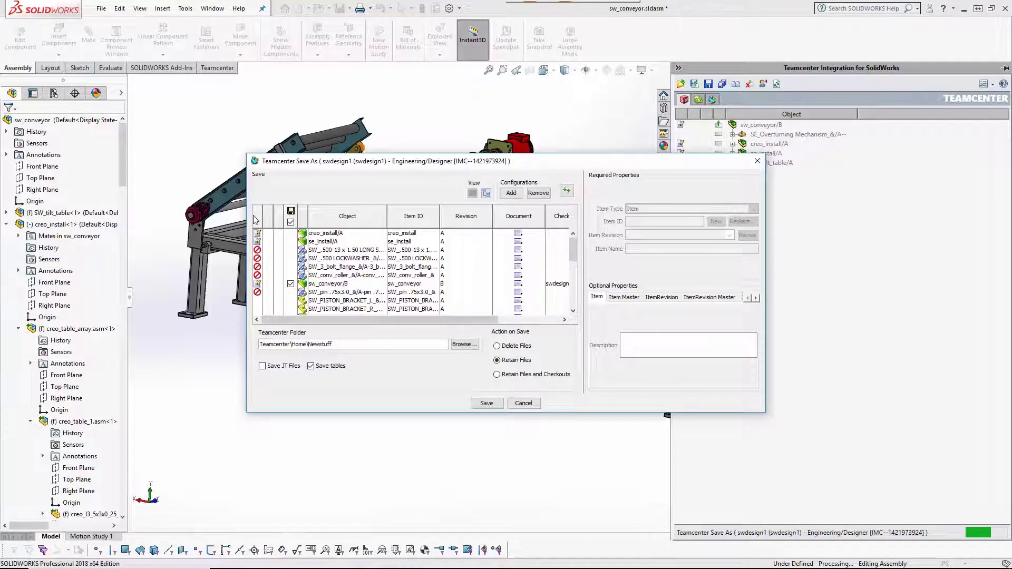
Check out creo_install, se_install and SW_tilt_table, then save everything to Teamcenter\Home\Newstuff.
{"action": "left_click", "coordinate": [327, 258]}
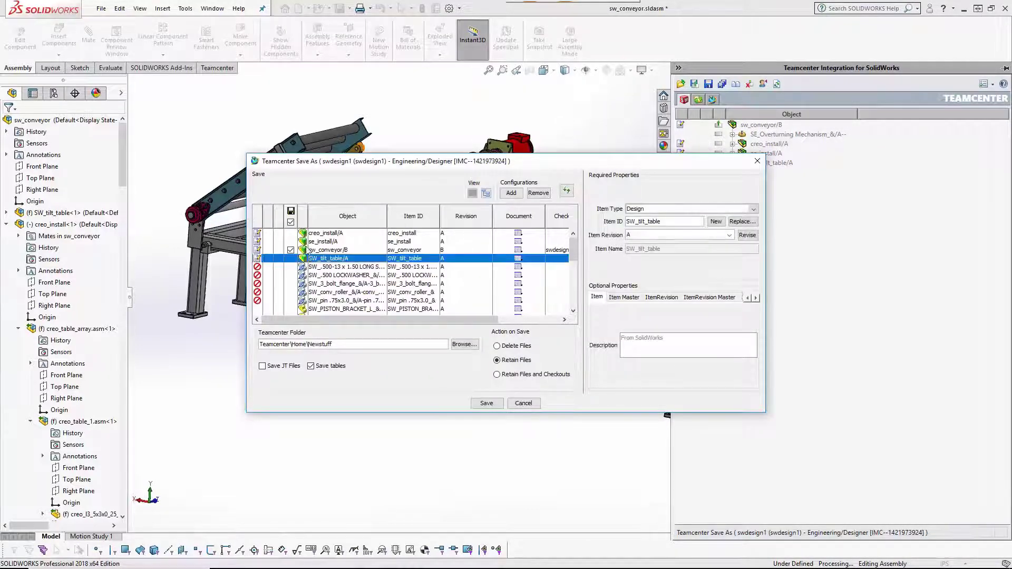
{"action": "left_click", "coordinate": [323, 242], "text": "ctrl"}
{"action": "left_click", "coordinate": [322, 233], "text": "ctrl"}
{"action": "right_click", "coordinate": [312, 237]}
{"action": "left_click", "coordinate": [345, 240]}
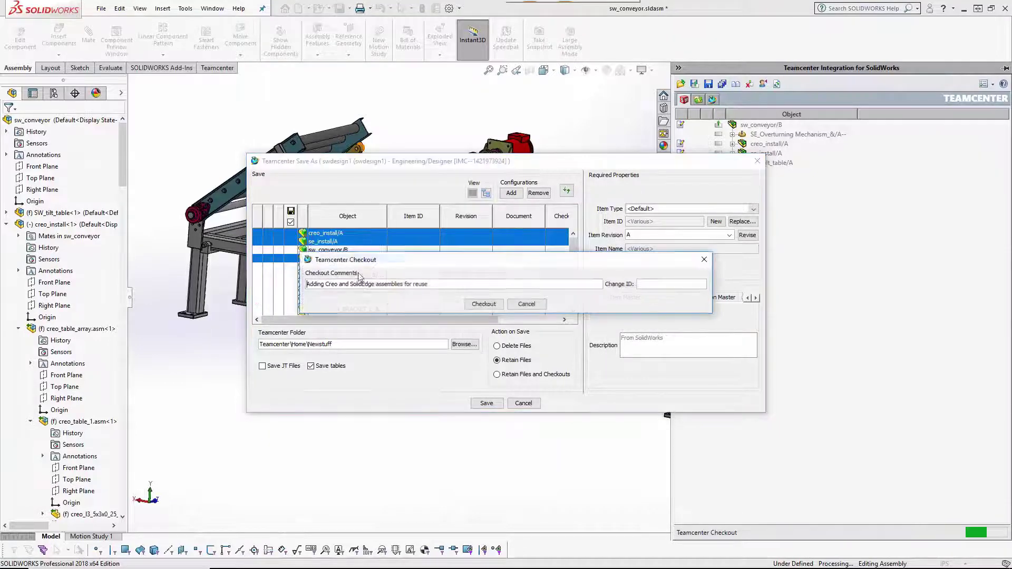
{"action": "left_click", "coordinate": [482, 300]}
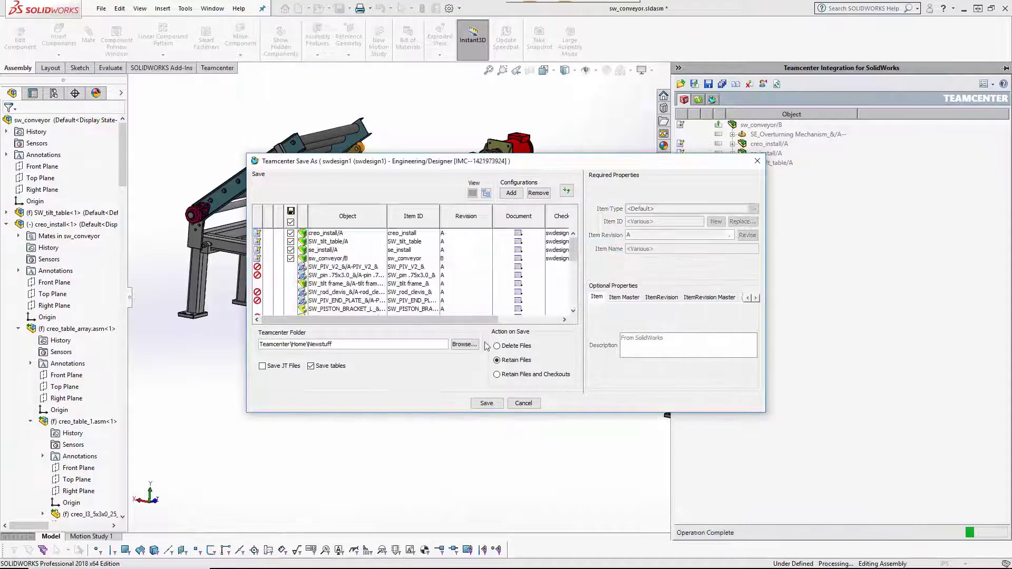
{"action": "left_click", "coordinate": [478, 406]}
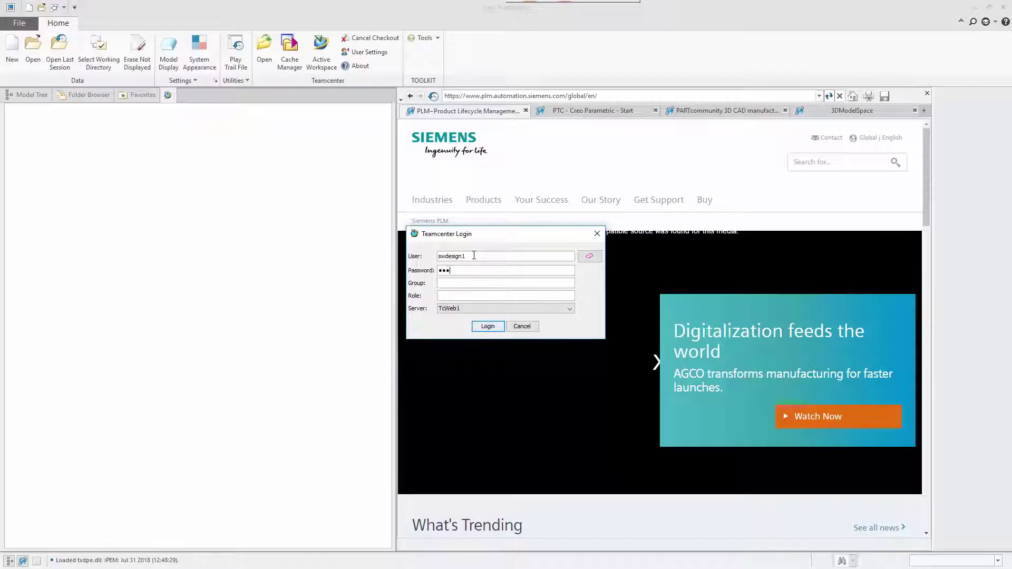
Log in to Teamcenter from Creo and search for creo_table.
{"action": "left_click", "coordinate": [495, 323]}
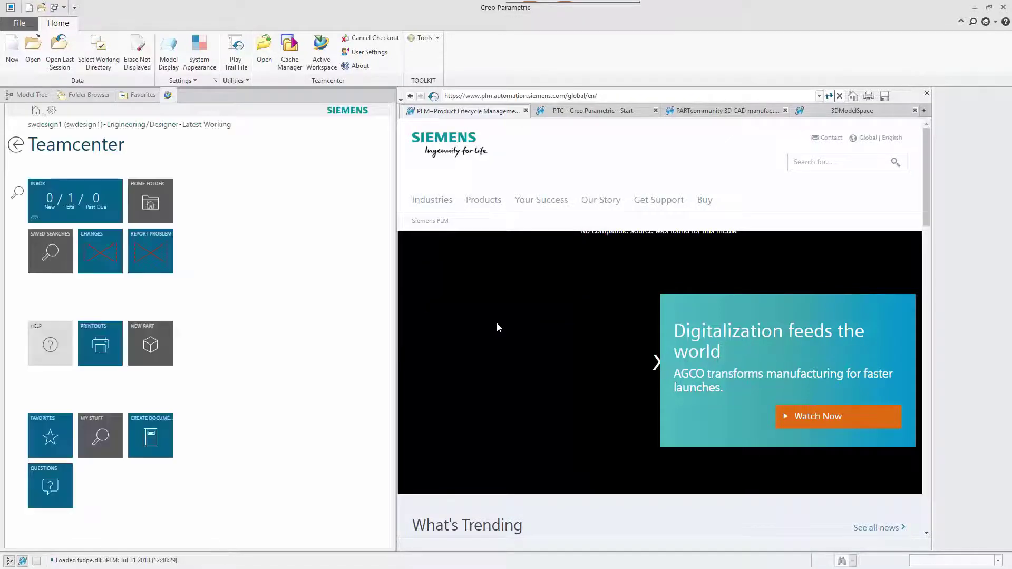
{"action": "left_click", "coordinate": [18, 193]}
{"action": "left_click", "coordinate": [83, 201]}
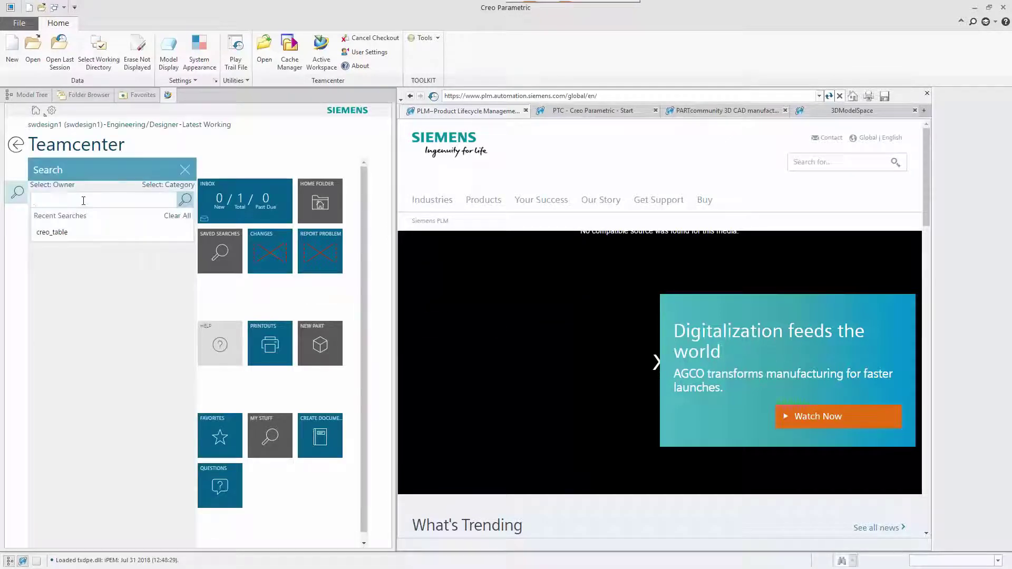
{"action": "key", "text": "Return"}
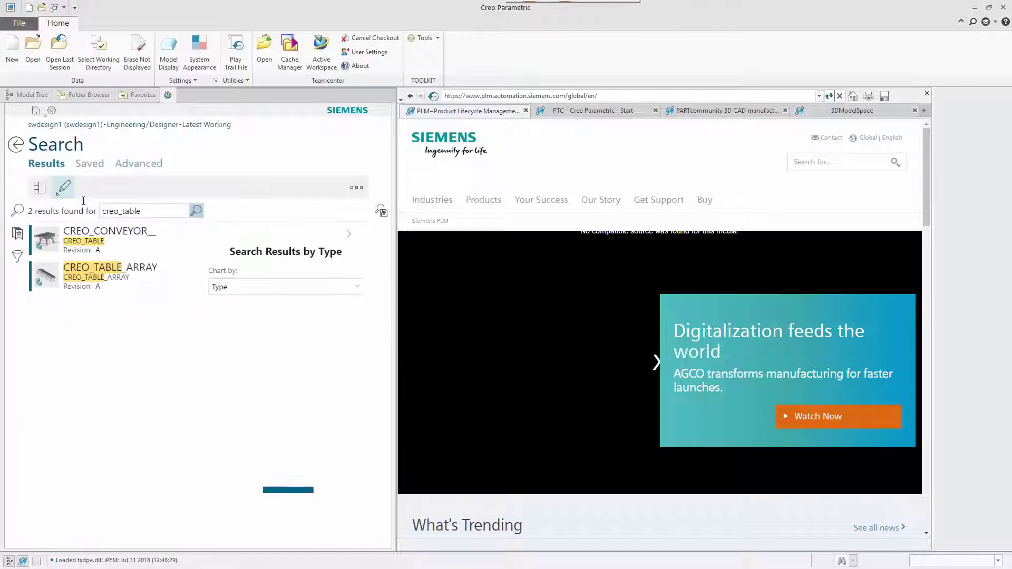
Open the CREO_TABLE_ARRAY/A result in Creo Parametric.
{"action": "left_click", "coordinate": [174, 271]}
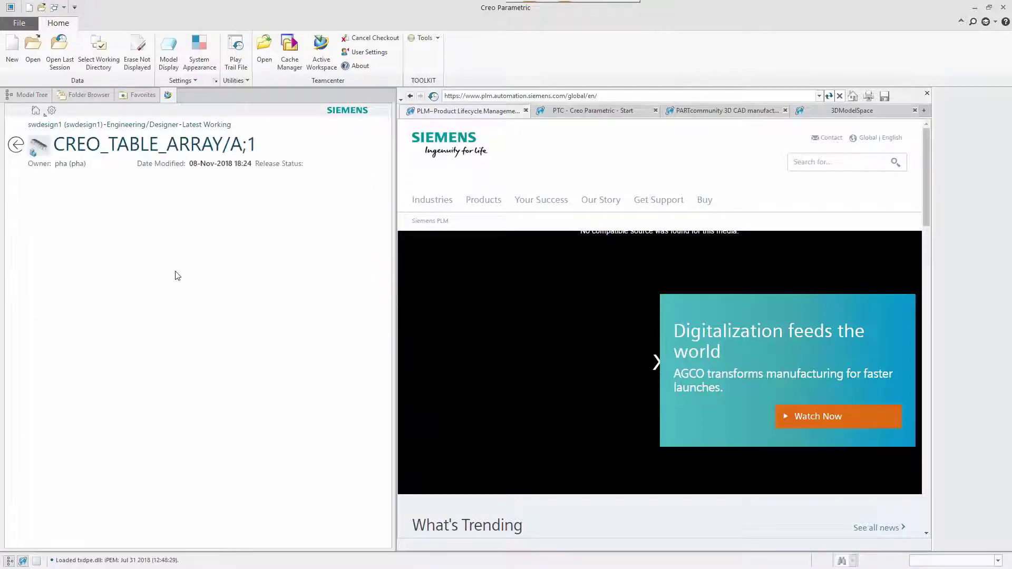
{"action": "left_click", "coordinate": [337, 190]}
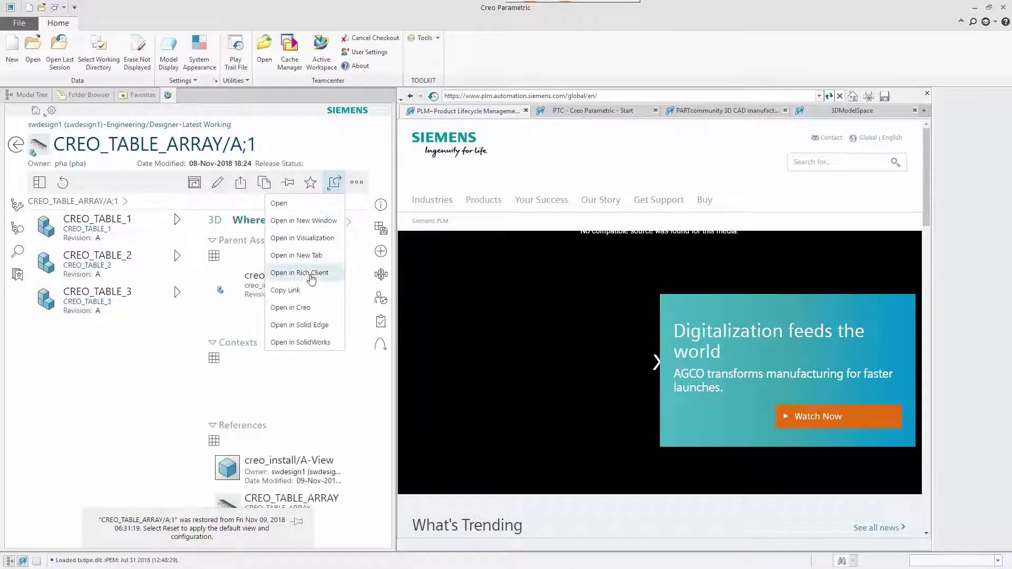
{"action": "left_click", "coordinate": [307, 309]}
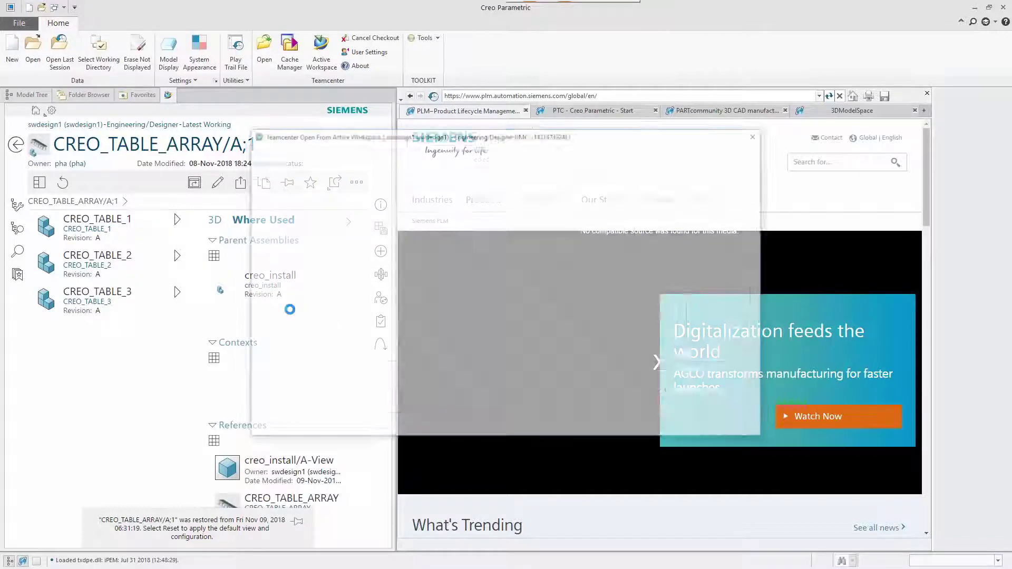
{"action": "left_click", "coordinate": [318, 175]}
{"action": "left_click", "coordinate": [453, 430]}
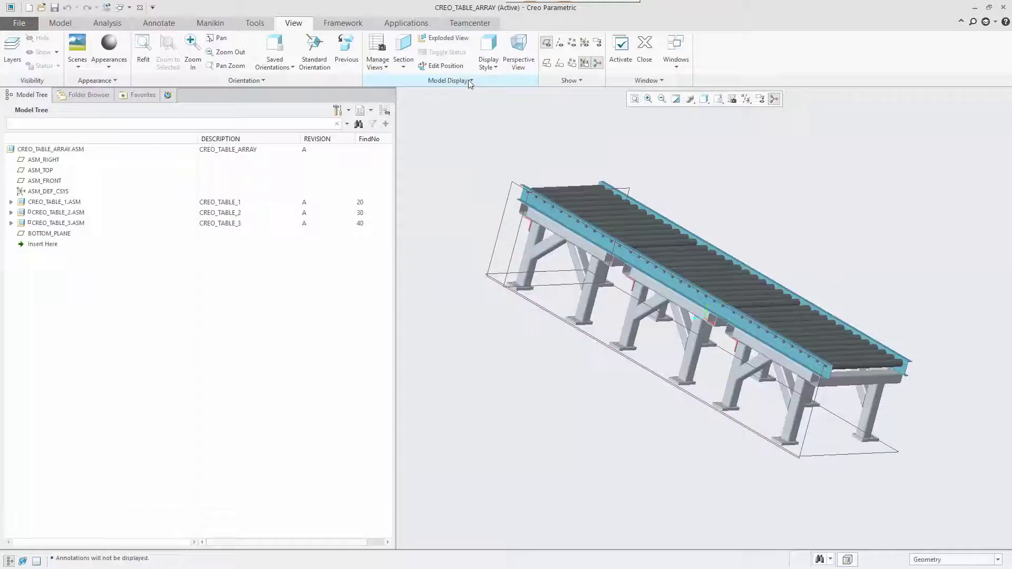
Check out CREO_TABLE_ARRAY and delete CREO_TABLE_2 from the array.
{"action": "left_click", "coordinate": [57, 223]}
{"action": "right_click", "coordinate": [57, 223]}
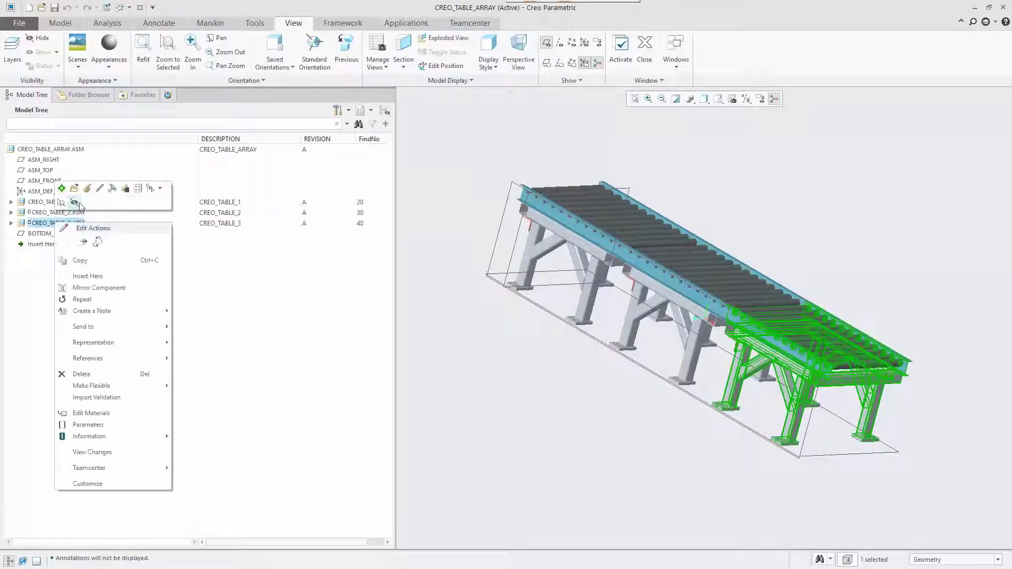
{"action": "left_click", "coordinate": [74, 262]}
{"action": "left_click", "coordinate": [582, 312]}
{"action": "type", "text": "remove"}
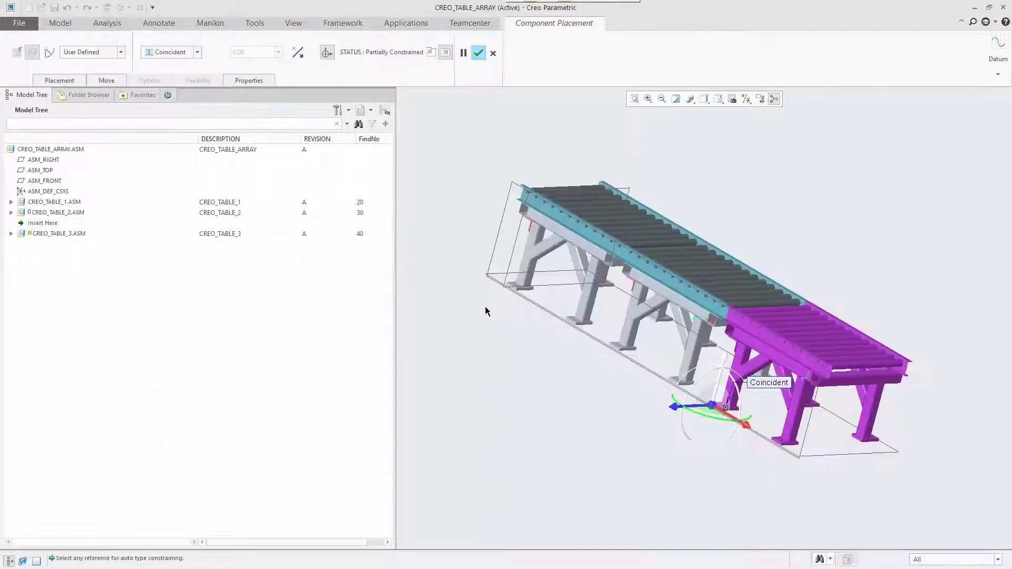
{"action": "left_click", "coordinate": [478, 52]}
{"action": "right_click", "coordinate": [56, 212]}
{"action": "left_click", "coordinate": [79, 363]}
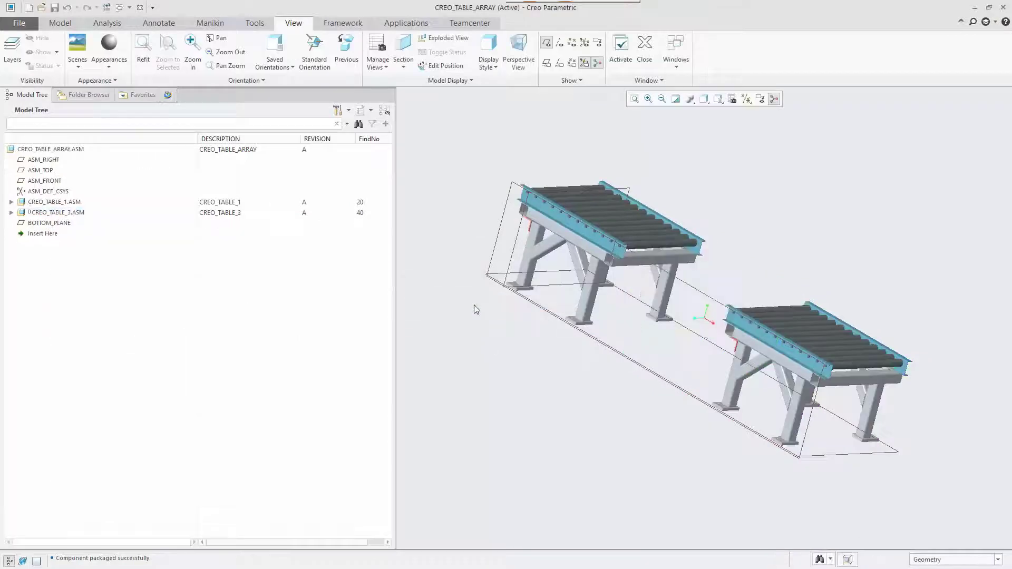
Redefine CREO_TABLE_3 with a Coincident rail constraint against CREO_TABLE_1 and save to Teamcenter.
{"action": "right_click", "coordinate": [57, 223]}
{"action": "left_click", "coordinate": [84, 177]}
{"action": "left_click", "coordinate": [59, 80]}
{"action": "scroll", "coordinate": [579, 237], "scroll_direction": "up", "scroll_amount": 5}
{"action": "left_click", "coordinate": [725, 350]}
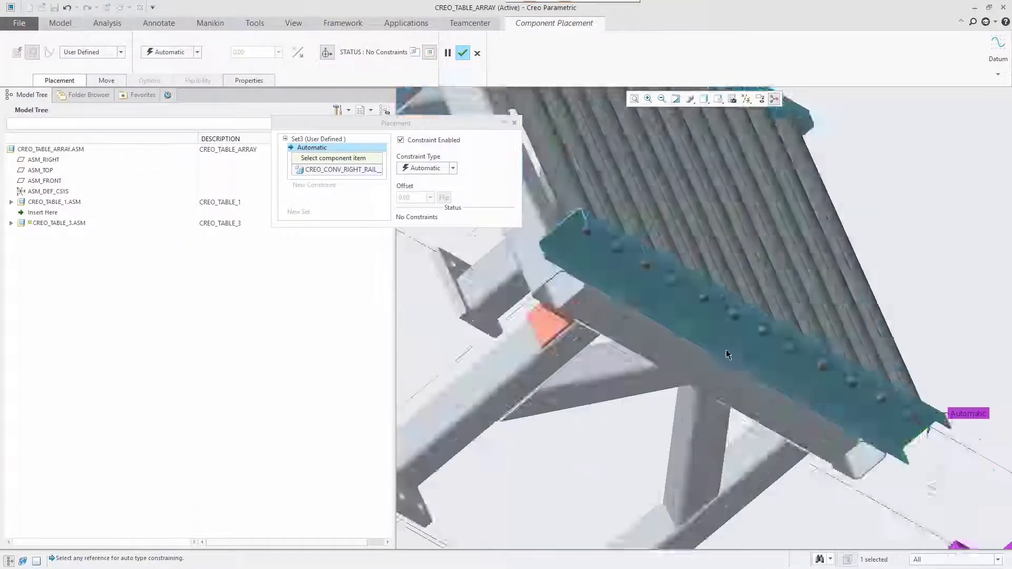
{"action": "scroll", "coordinate": [921, 307], "scroll_direction": "up", "scroll_amount": 5}
{"action": "left_click", "coordinate": [700, 445]}
{"action": "left_click", "coordinate": [452, 168]}
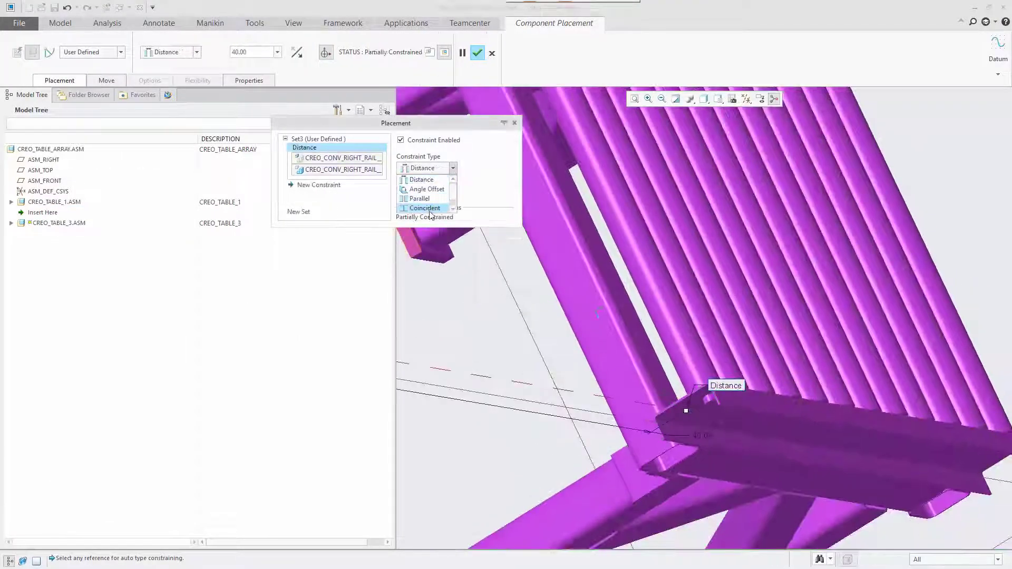
{"action": "left_click", "coordinate": [425, 208]}
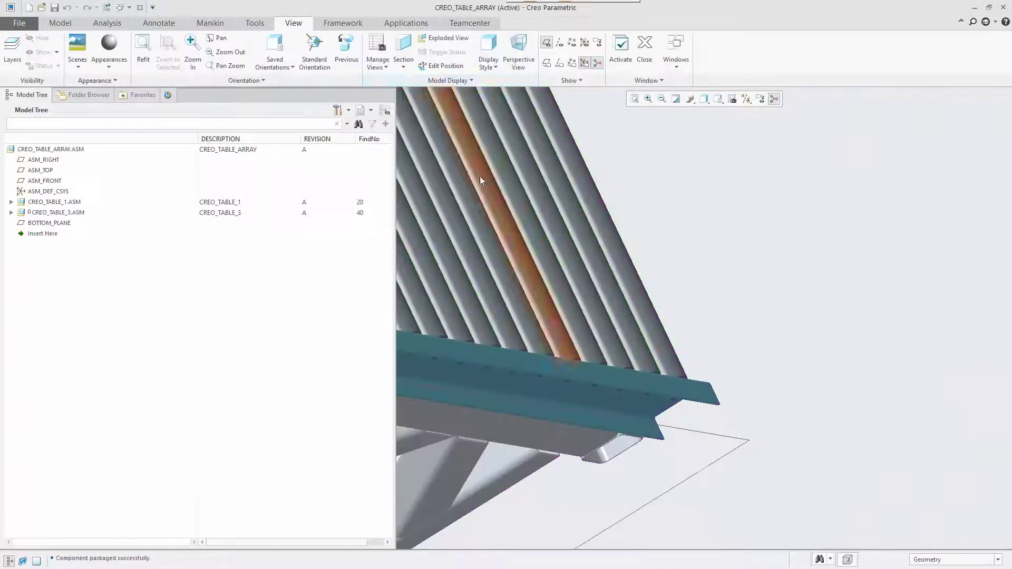
{"action": "middle_click_drag", "start_coordinate": [479, 180], "coordinate": [779, 263]}
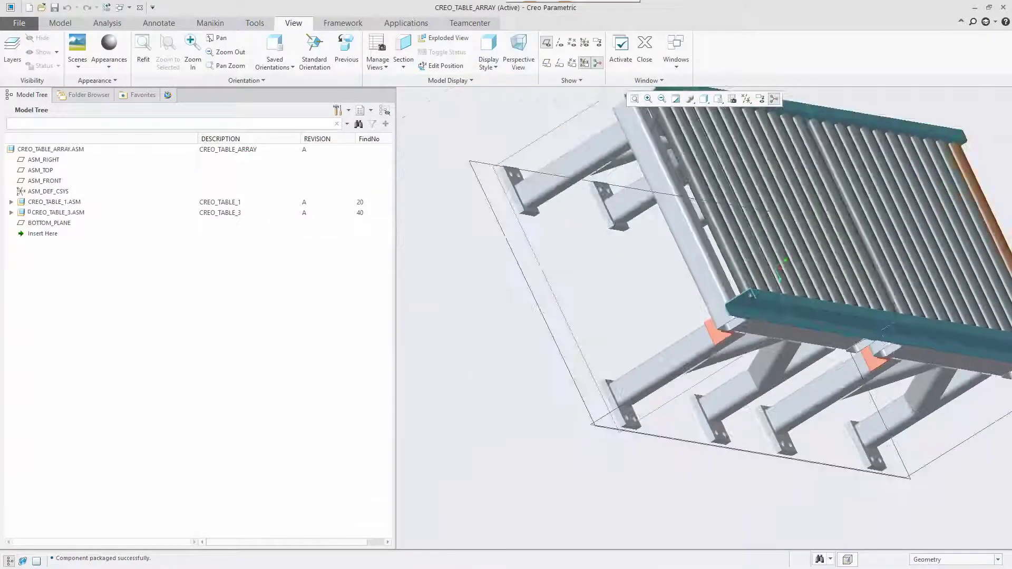
{"action": "left_click", "coordinate": [469, 22]}
{"action": "left_click", "coordinate": [66, 50]}
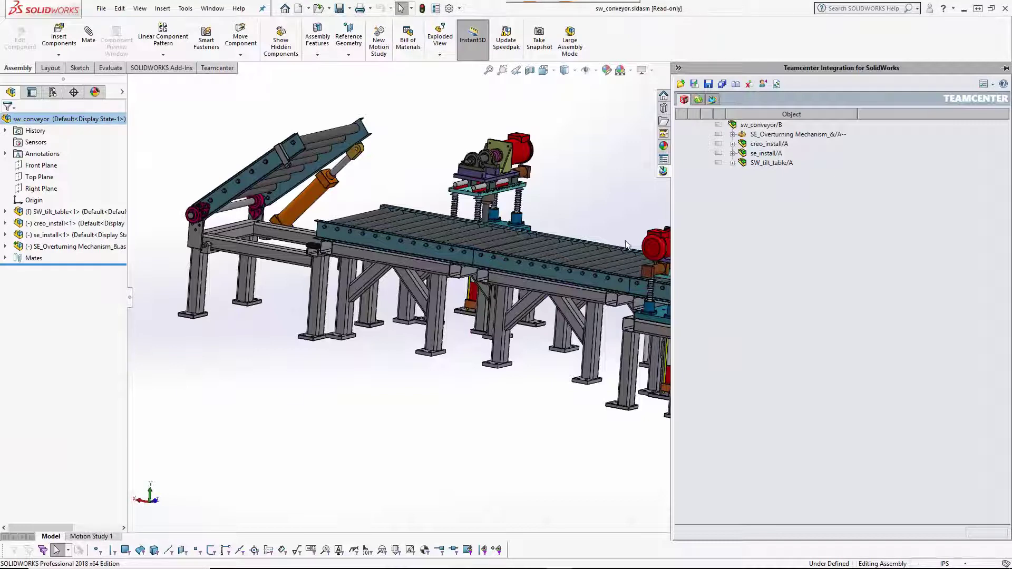
Refresh Teamcenter status and update the out-of-date CREO_TABLE_ARRAY under creo_install/A.
{"action": "left_click", "coordinate": [777, 85]}
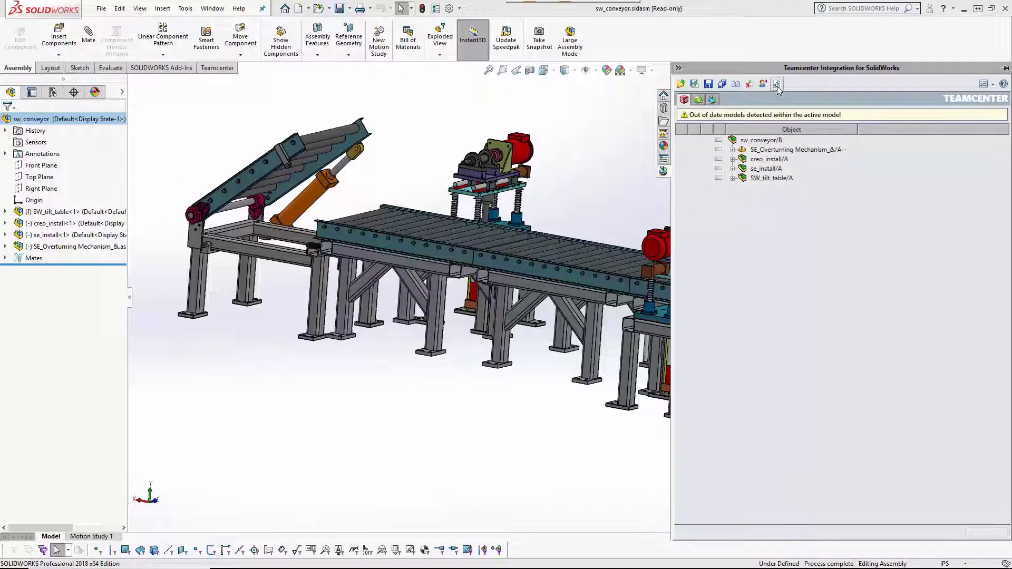
{"action": "double_click", "coordinate": [759, 160]}
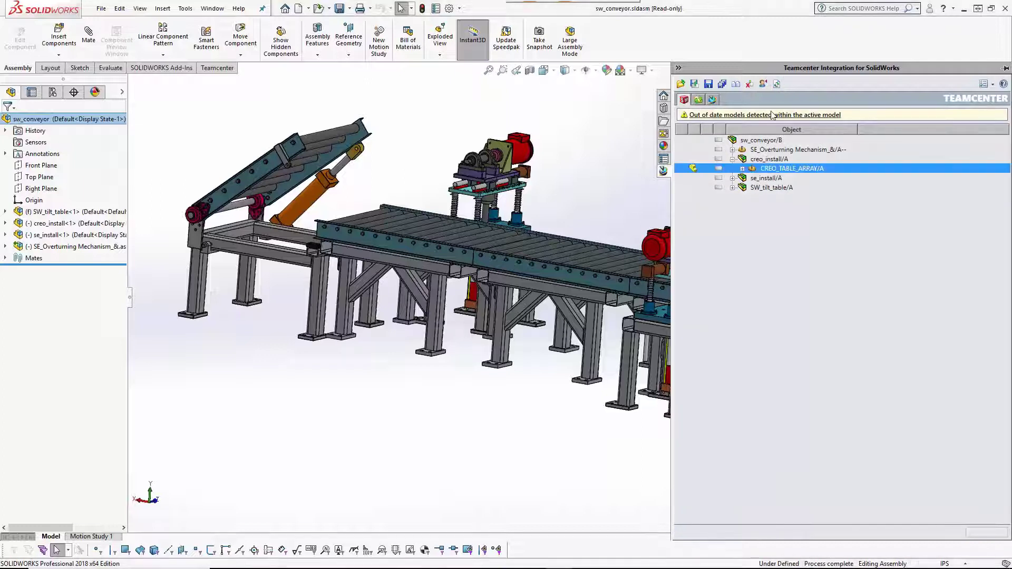
{"action": "right_click", "coordinate": [758, 160]}
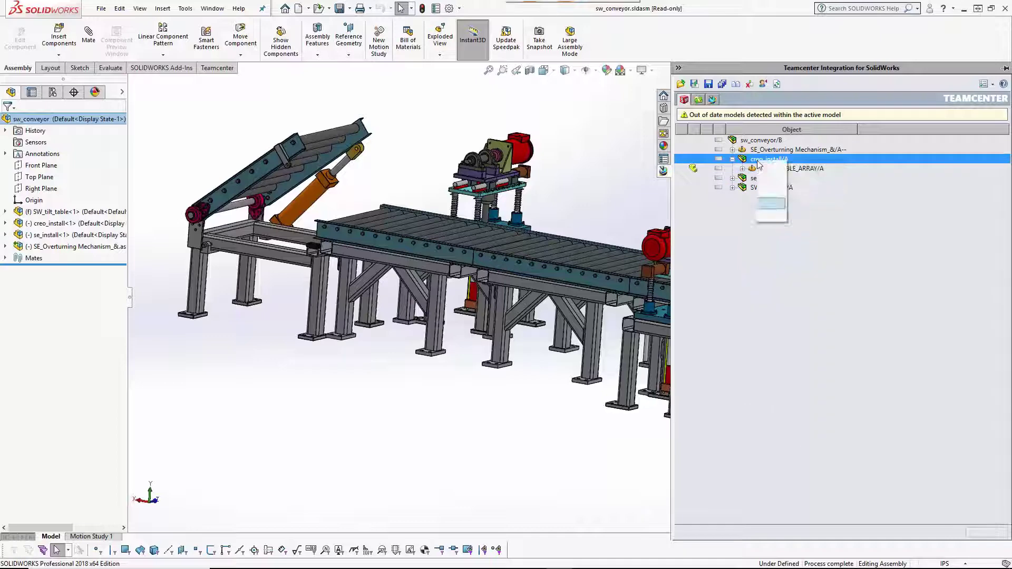
{"action": "left_click", "coordinate": [799, 341]}
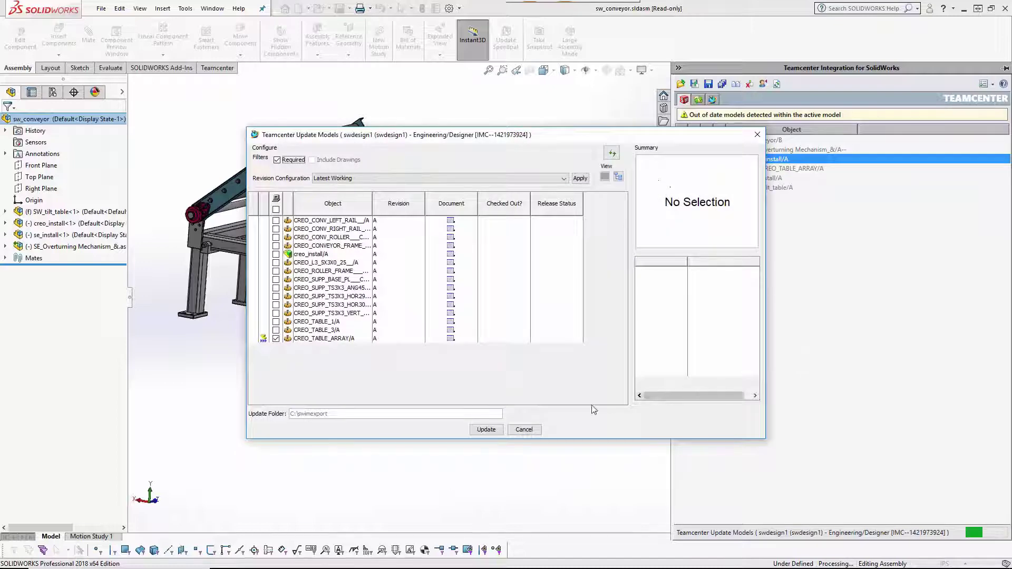
{"action": "left_click", "coordinate": [487, 430]}
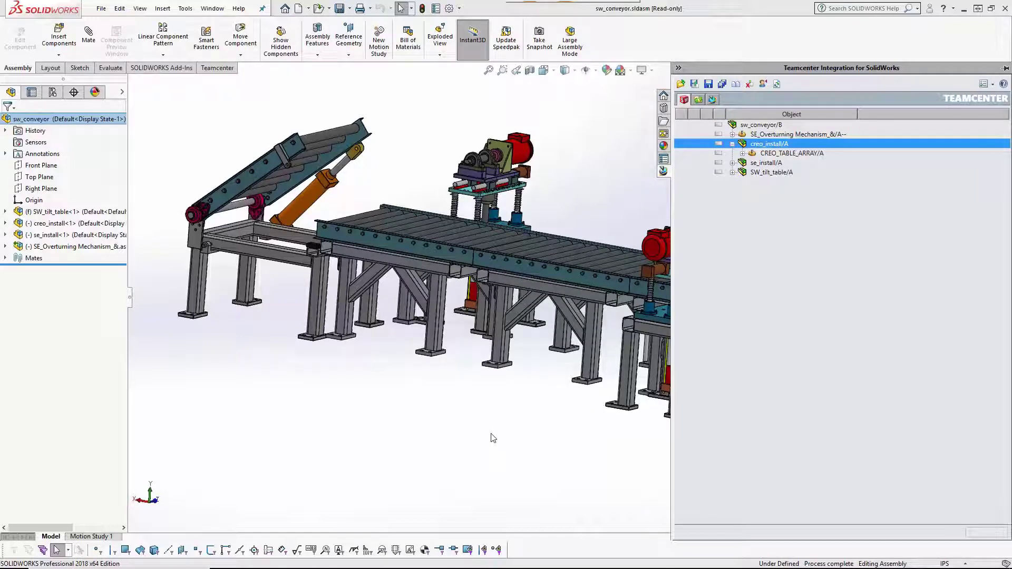
Update creo_table_array.asm under creo_install, checking out sw_conveyor when prompted.
{"action": "left_click", "coordinate": [5, 222]}
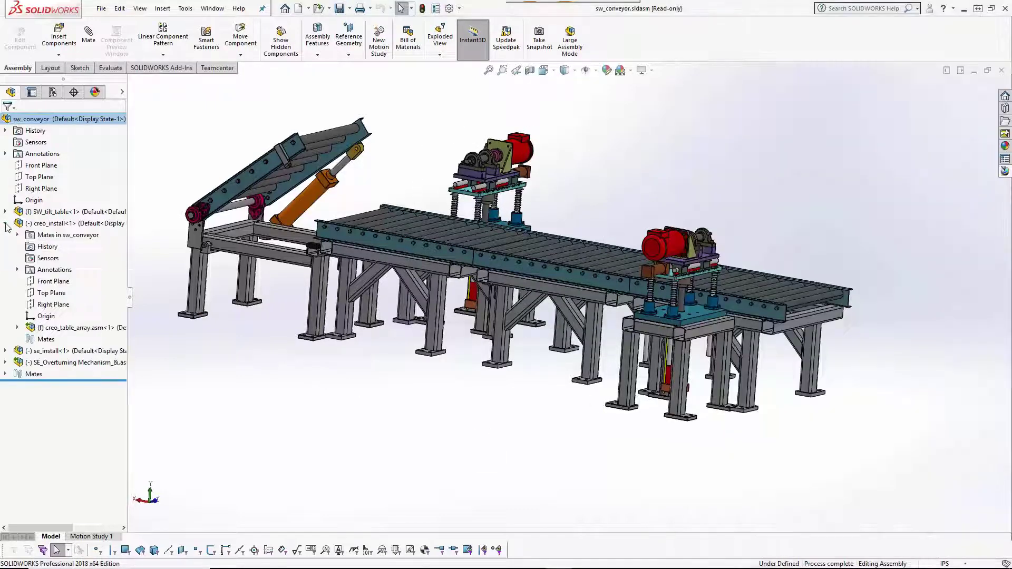
{"action": "left_click", "coordinate": [53, 327]}
{"action": "right_click", "coordinate": [59, 327]}
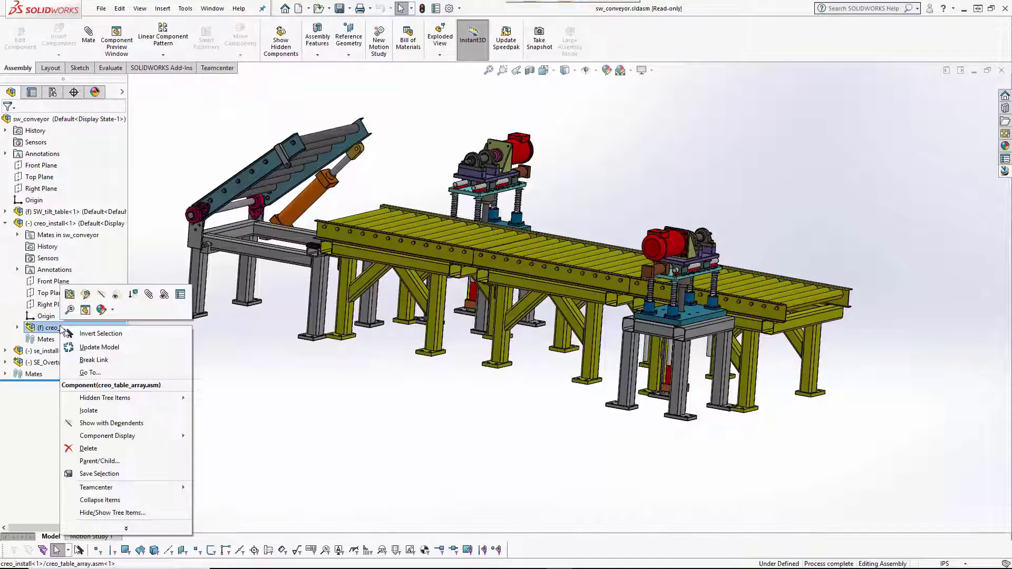
{"action": "left_click", "coordinate": [100, 348]}
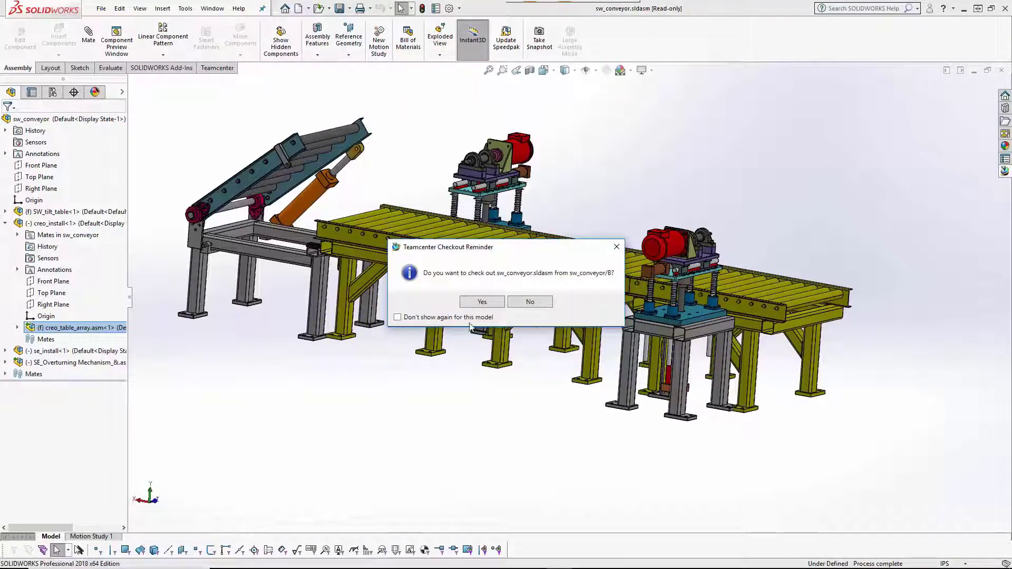
{"action": "left_click", "coordinate": [482, 301]}
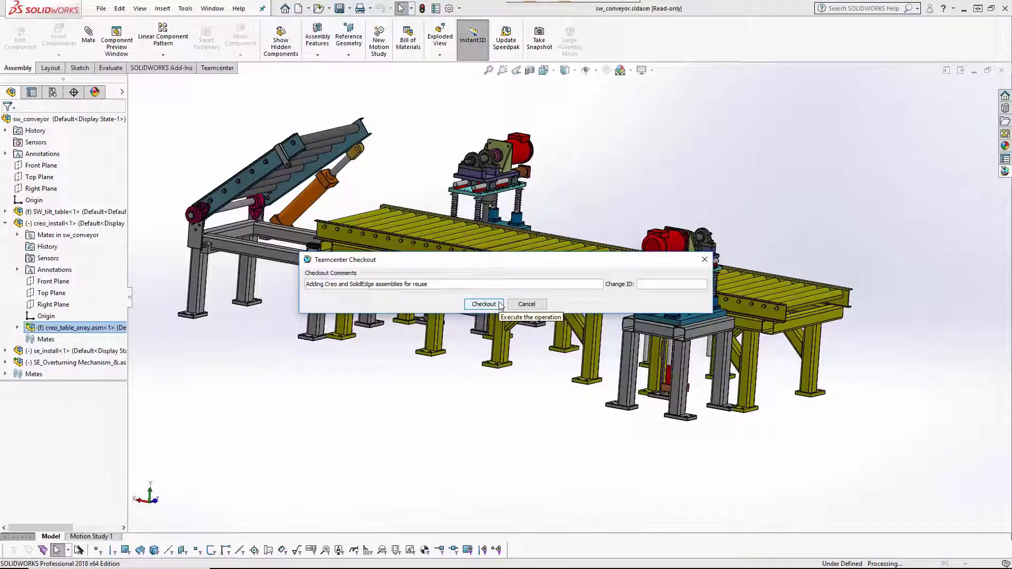
{"action": "left_click", "coordinate": [498, 303]}
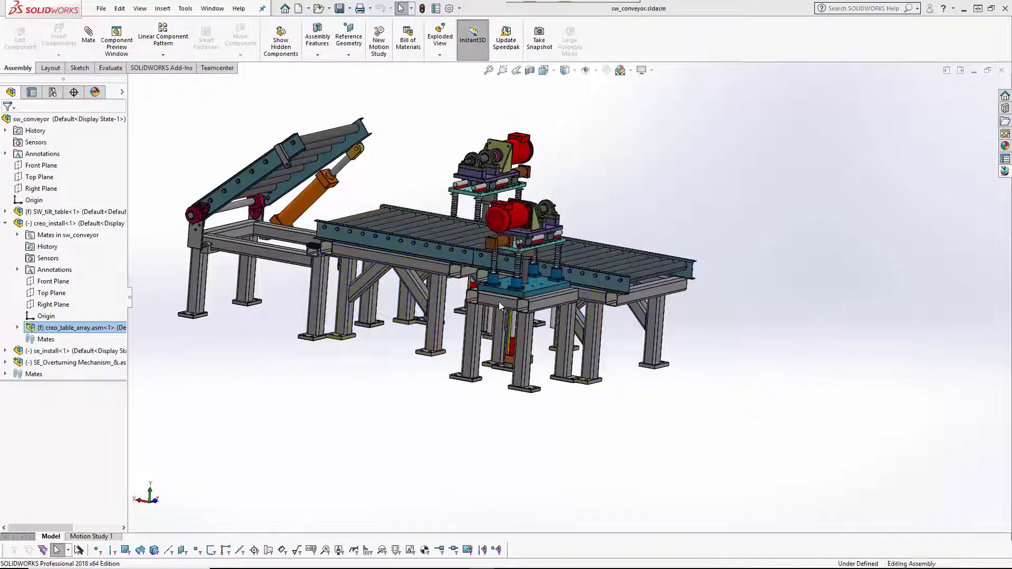